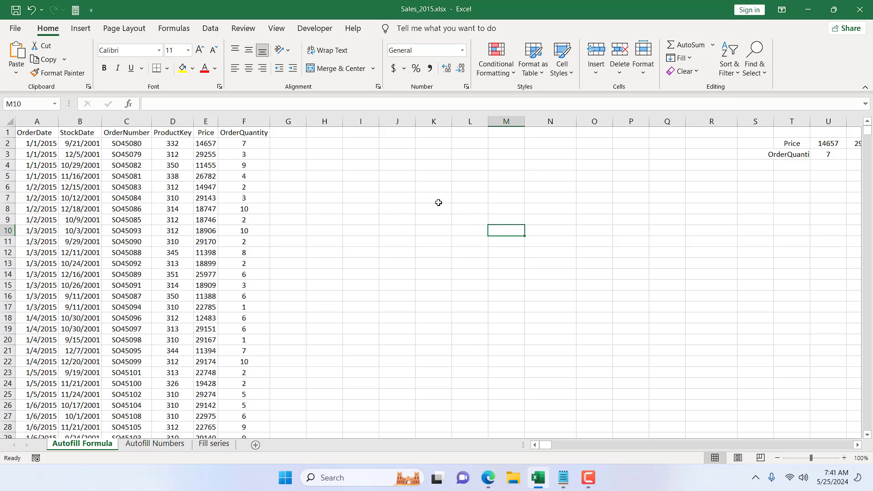
Step: Enter the formula =E2*F2 in G2 so it shows 102599
left_click_drag(545, 445, 511, 445)
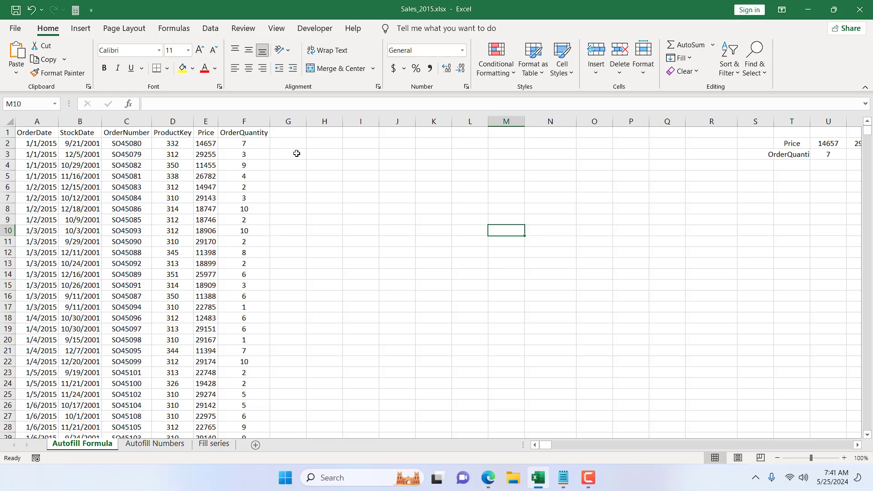
left_click(292, 142)
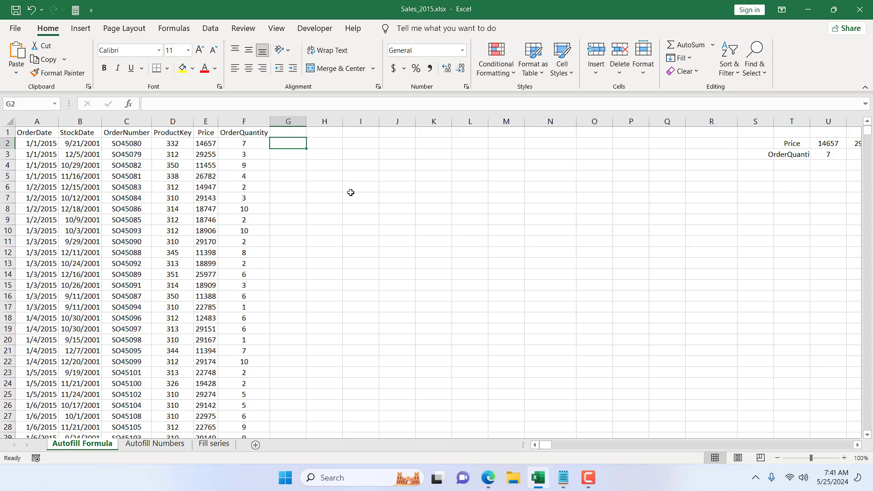
type("=")
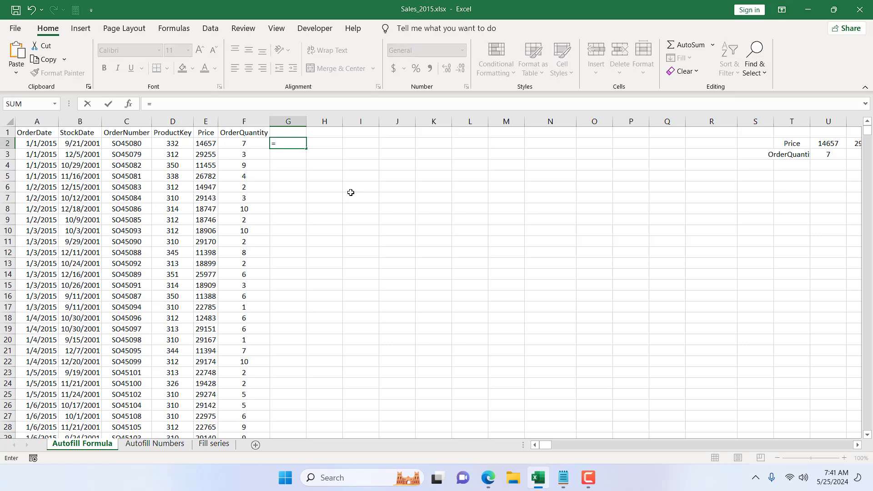
left_click(206, 145)
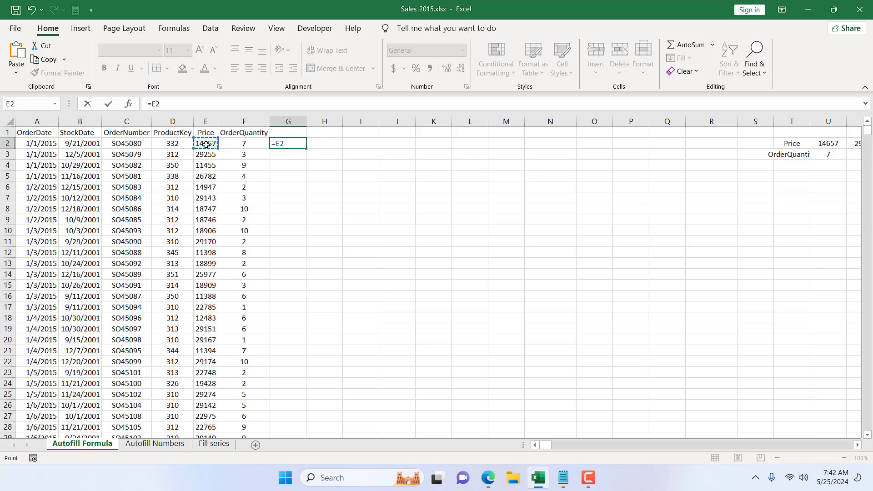
type("*")
left_click(232, 144)
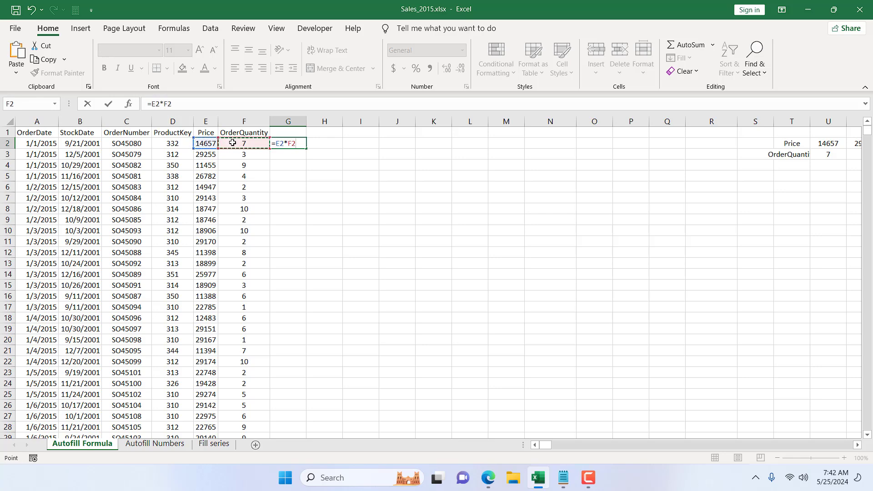
key("Return")
Step: Fill G2's formula down column G to row 2631
left_click(298, 143)
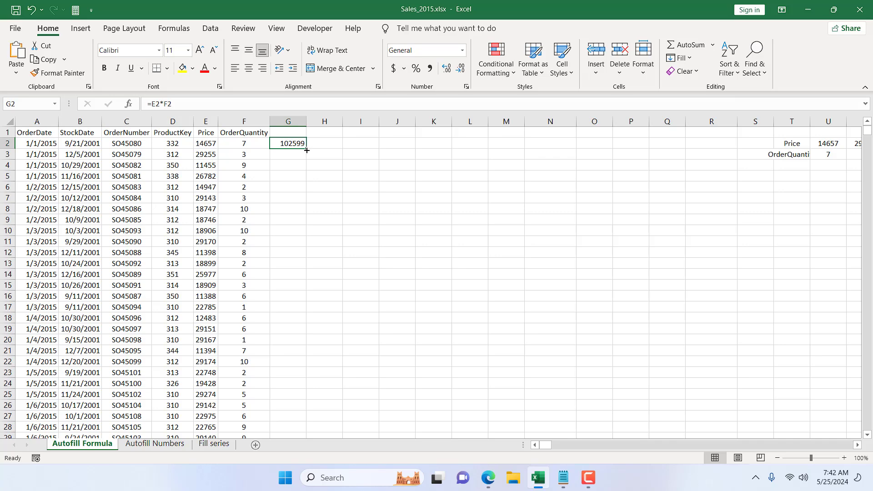
left_click_drag(306, 148, 300, 394)
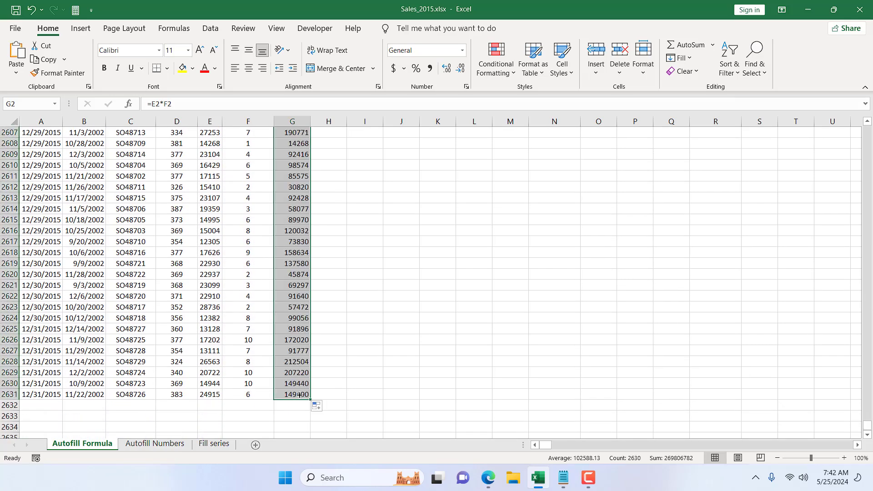
key("ctrl+BackSpace")
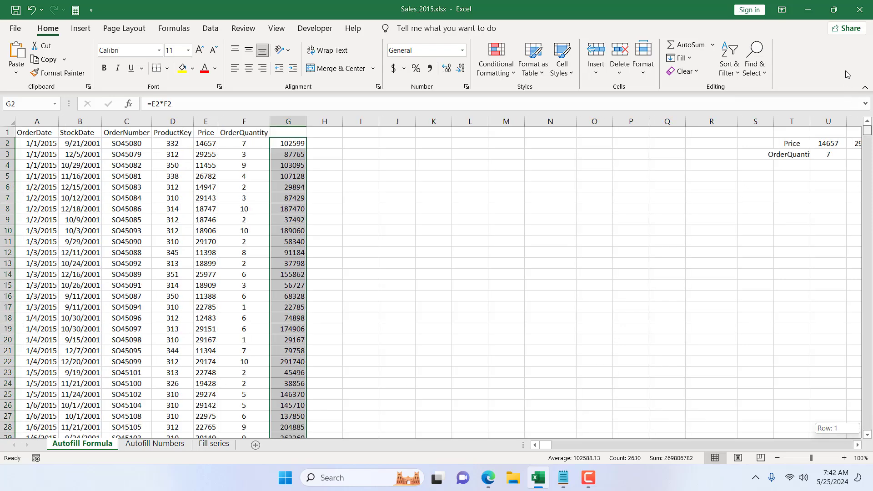
Step: Enter =E2*F2 in H2, giving 102599
left_click(331, 144)
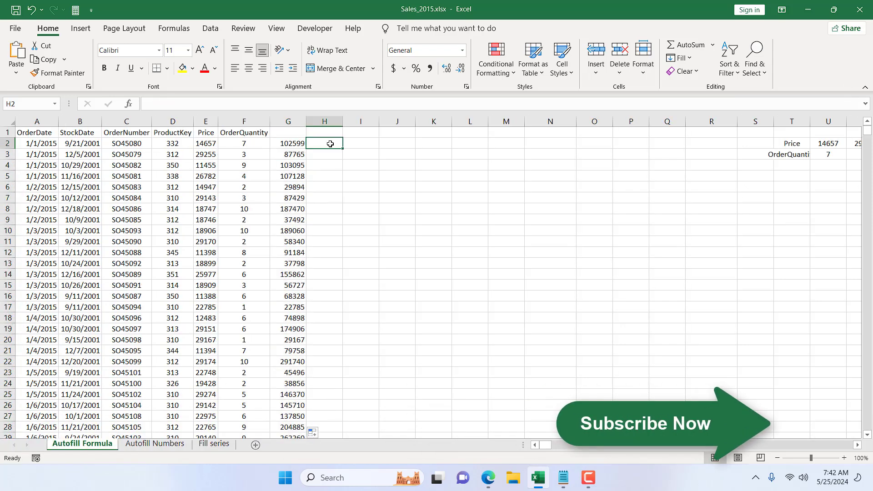
type("=")
left_click(209, 144)
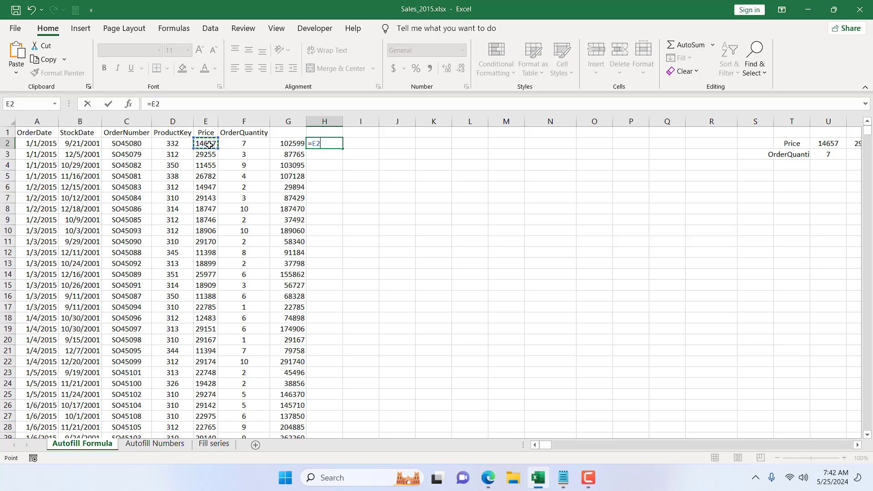
type("*")
left_click(237, 144)
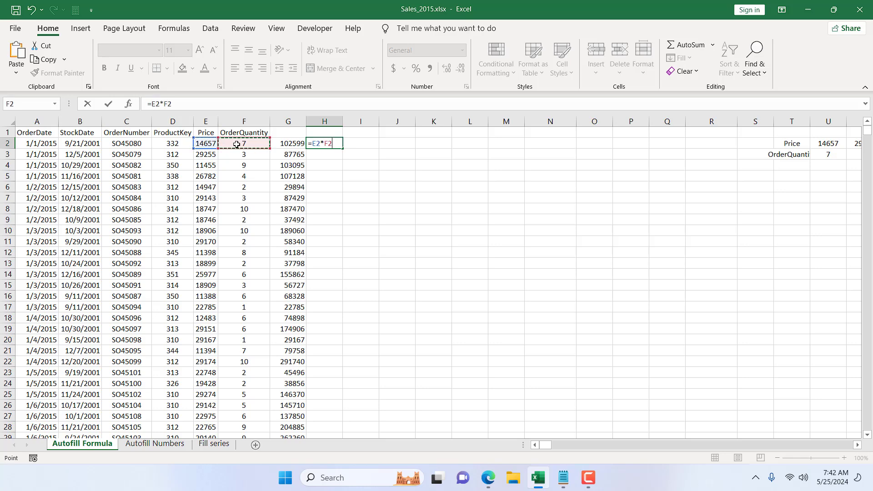
key("Return")
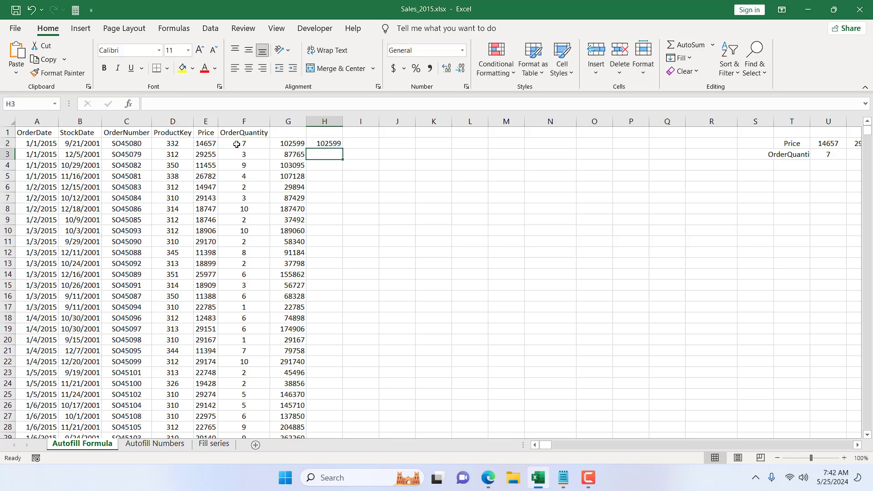
left_click(320, 145)
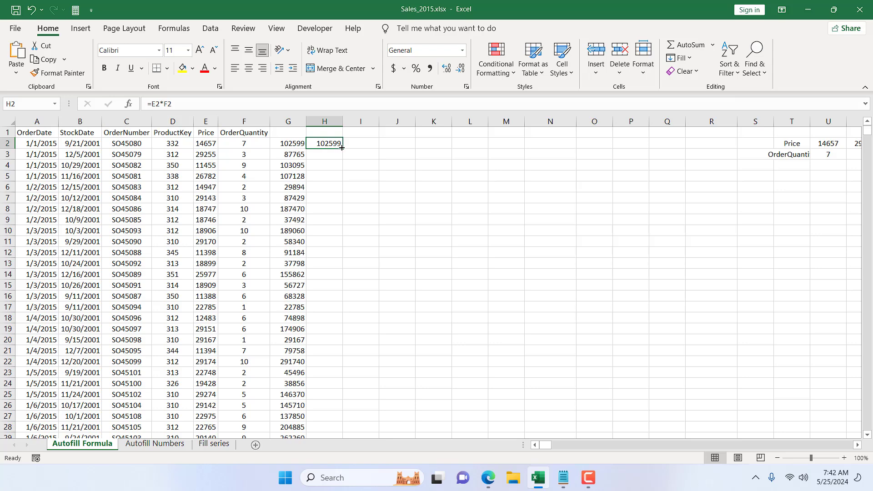
Step: Autofill H2's =E2*F2 down to row 2631 and check both ends of the range
double_click(342, 148)
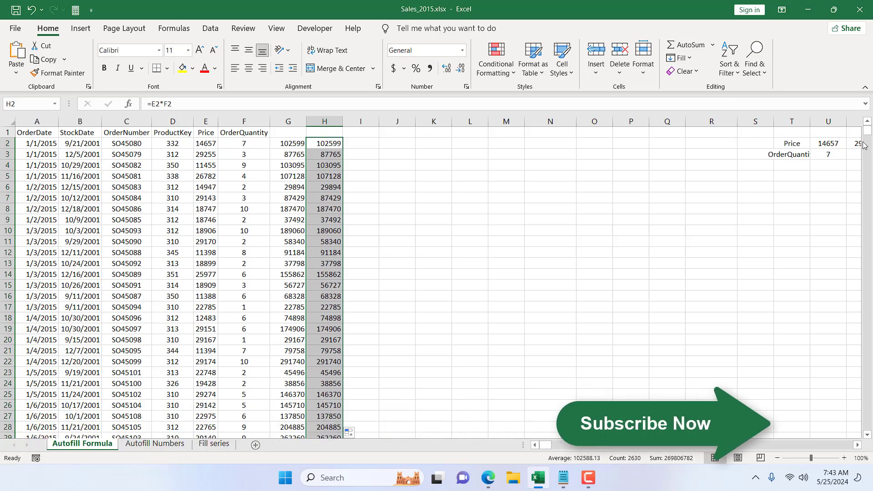
left_click_drag(868, 134, 870, 468)
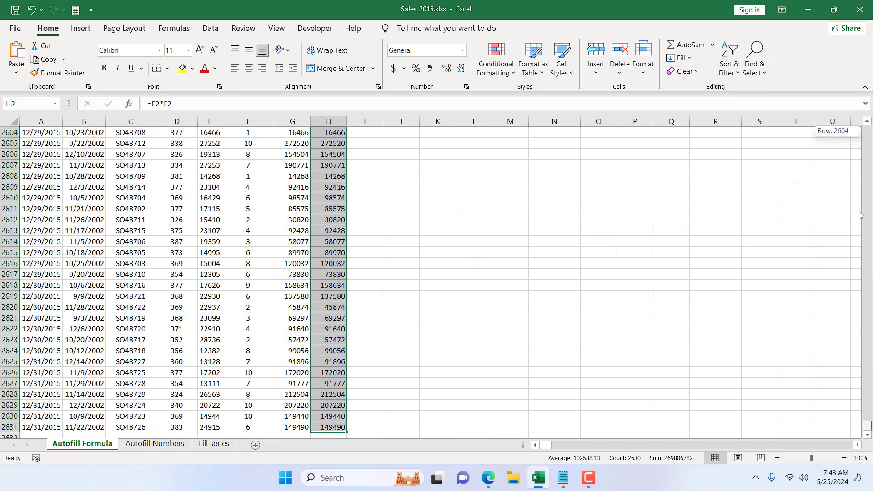
key("ctrl+BackSpace")
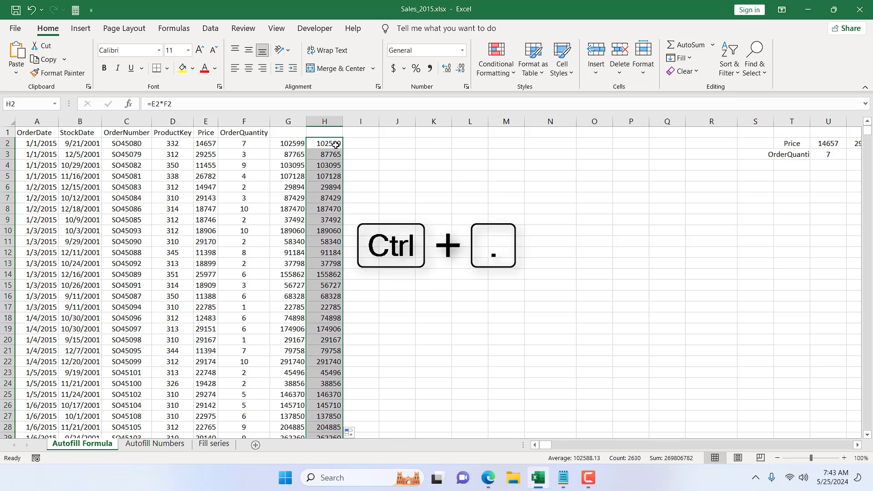
key("ctrl+period")
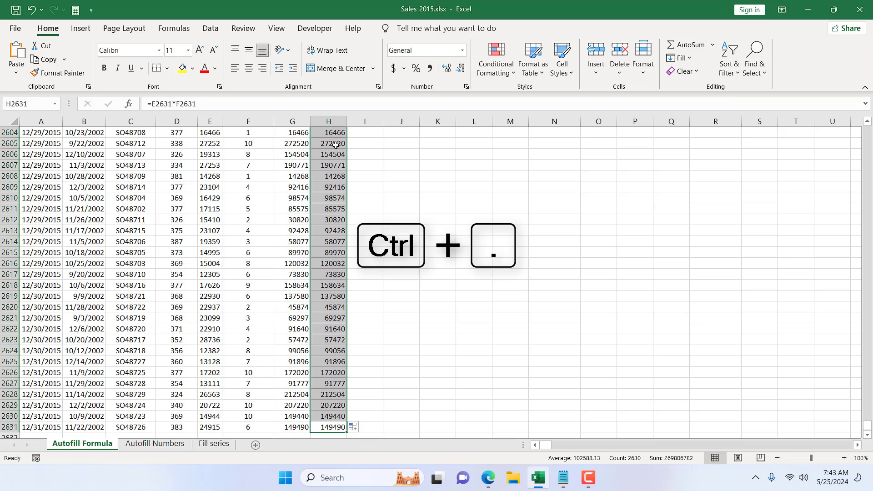
key("ctrl+period")
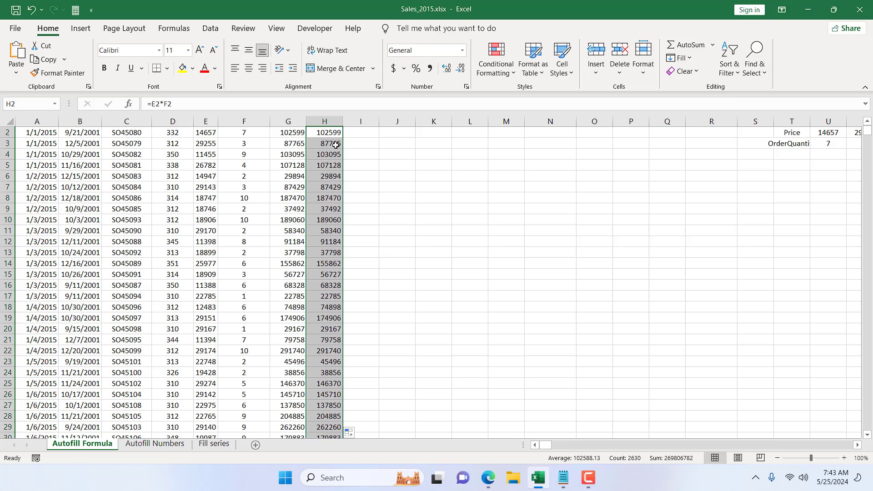
key("ctrl+period")
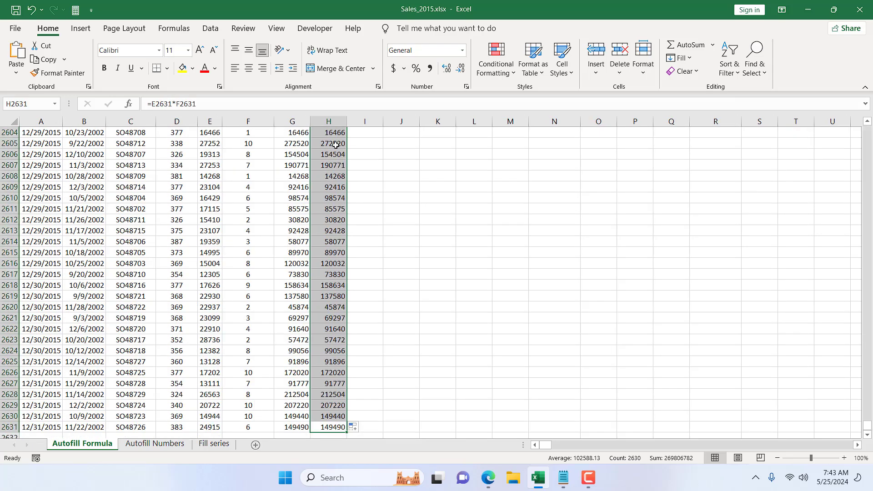
key("ctrl+period")
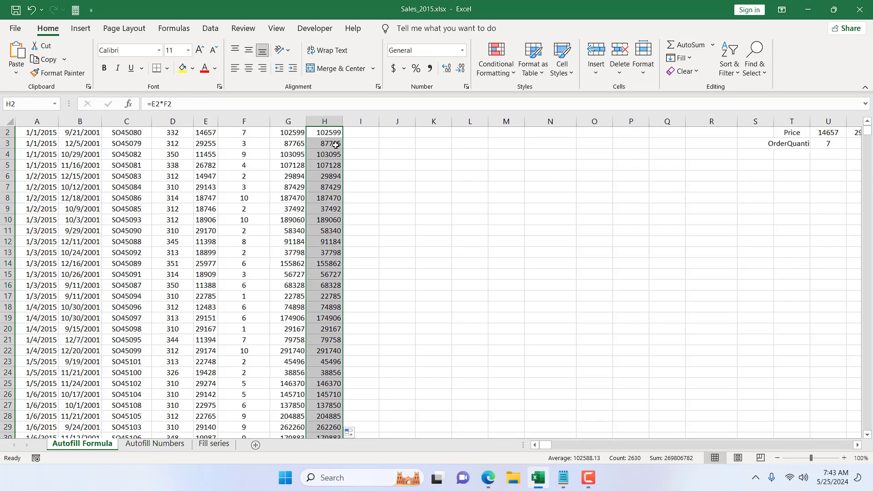
scroll(336, 145, "up", 1)
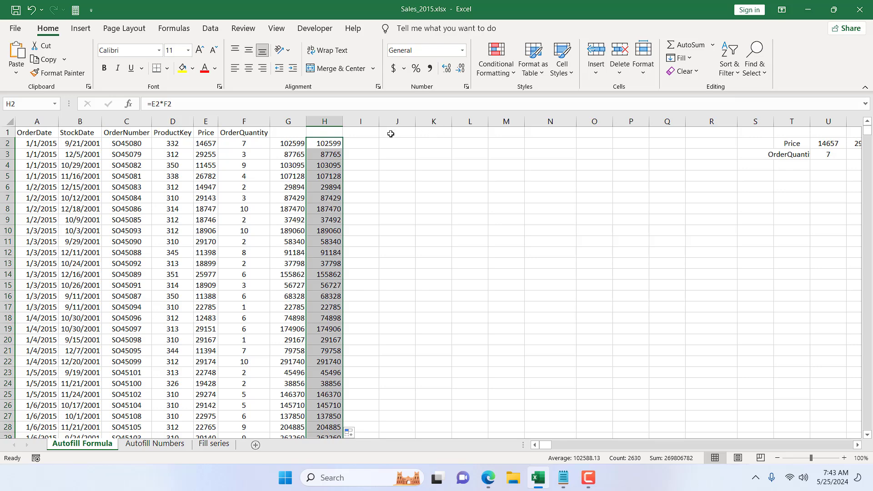
Step: Check column H's formula, then select column I from row 2631 up
key("Right")
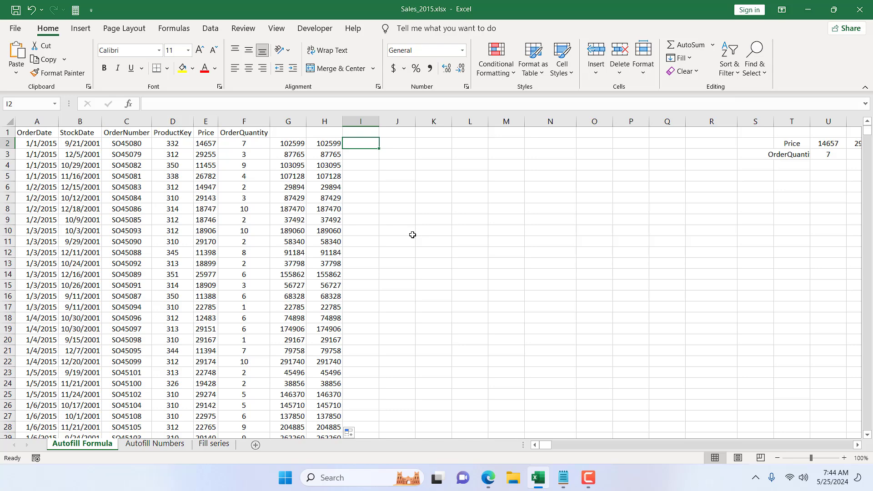
key("Left")
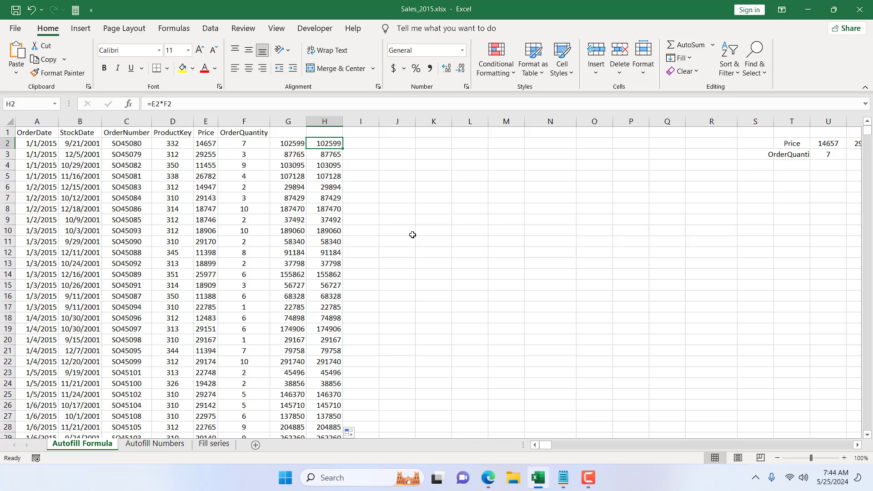
key("ctrl+Down")
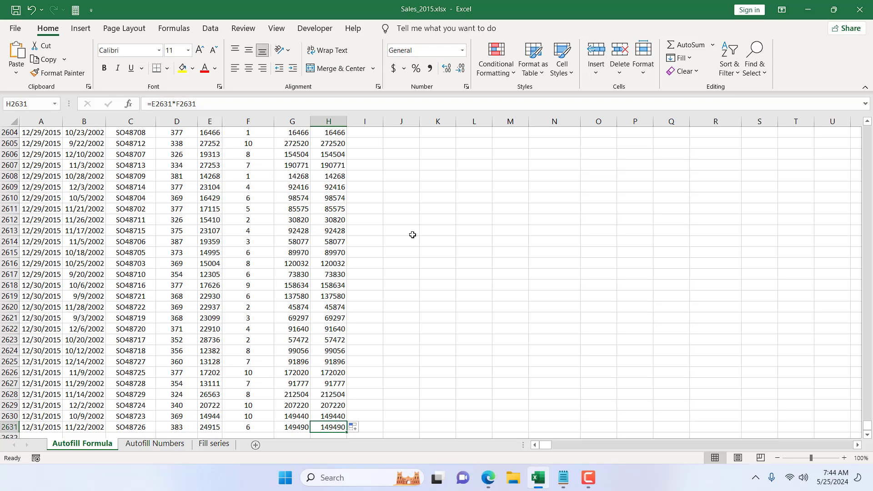
key("Right")
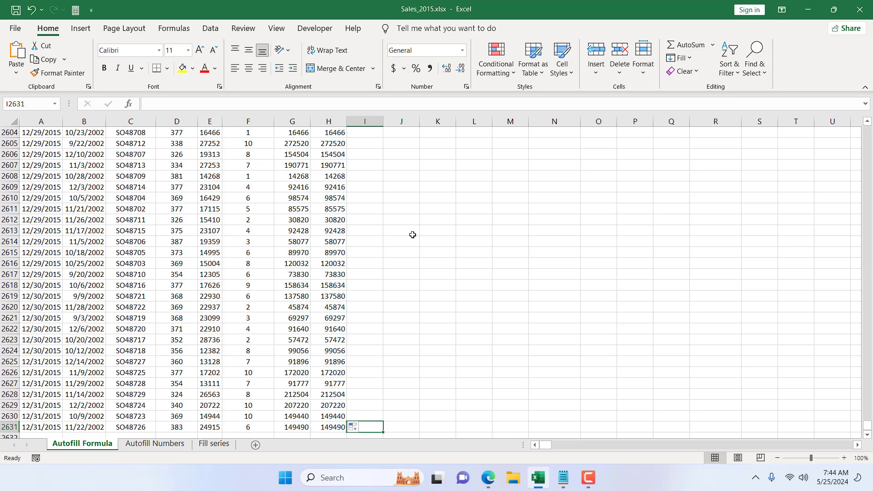
key("ctrl+shift+Up")
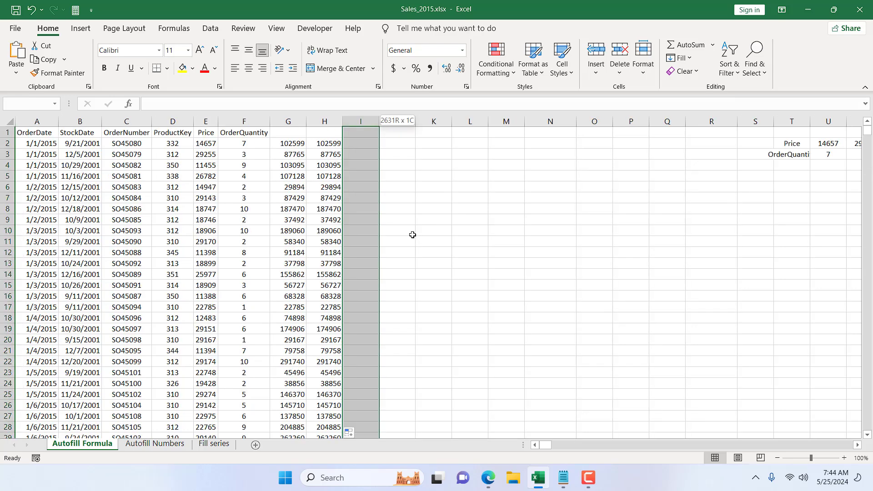
Step: Enter =E2631*F2631 into every cell of I2:I2631 at once with Ctrl+Enter
key("shift+Down")
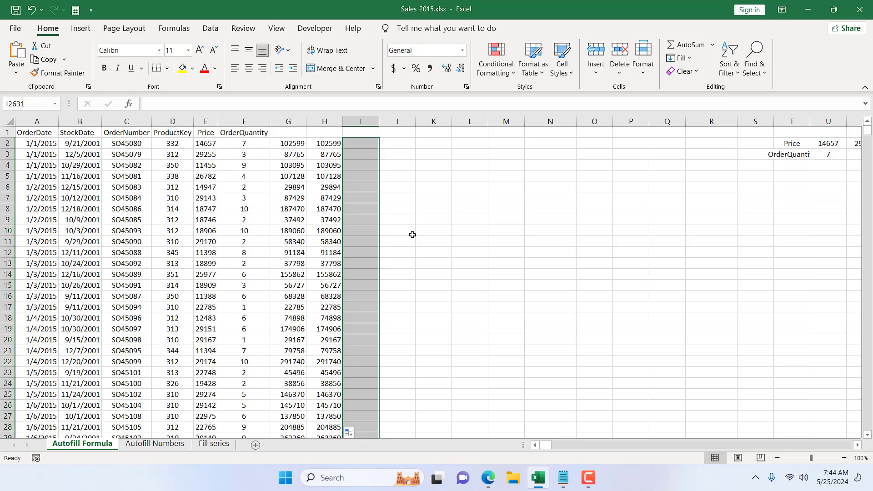
type("=")
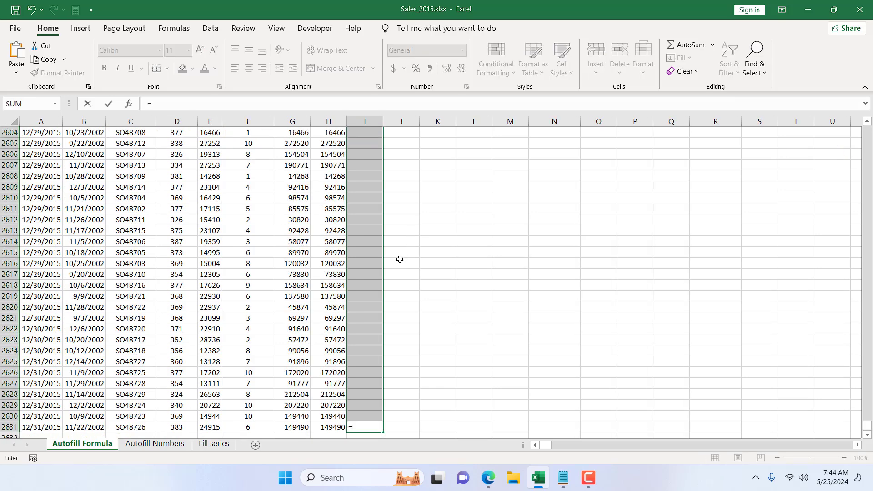
left_click(216, 428)
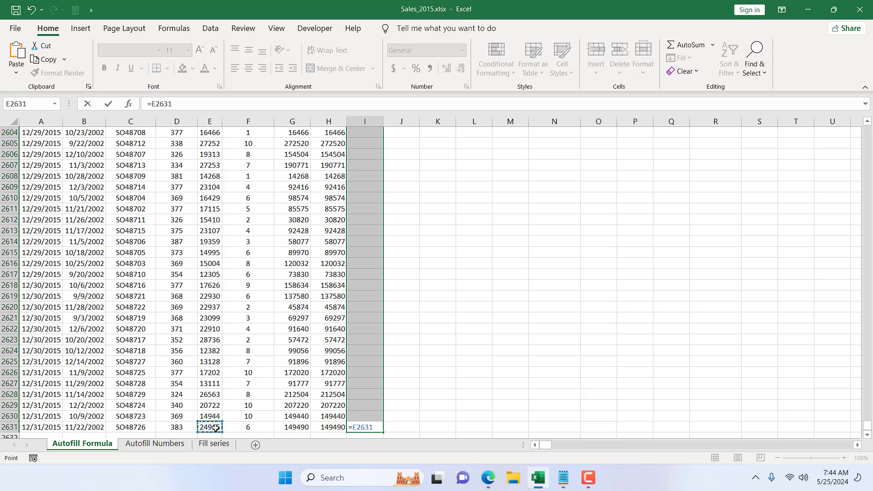
type("*")
left_click(264, 429)
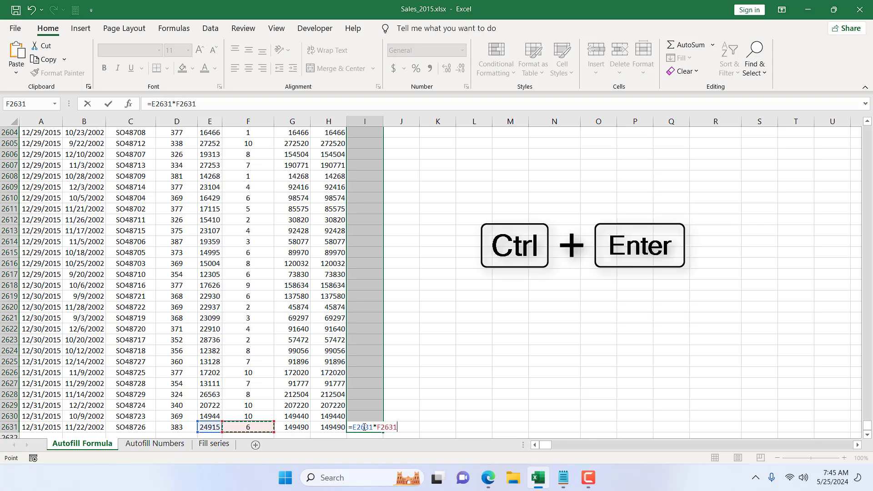
key("ctrl+Return")
scroll(364, 427, "up", 10)
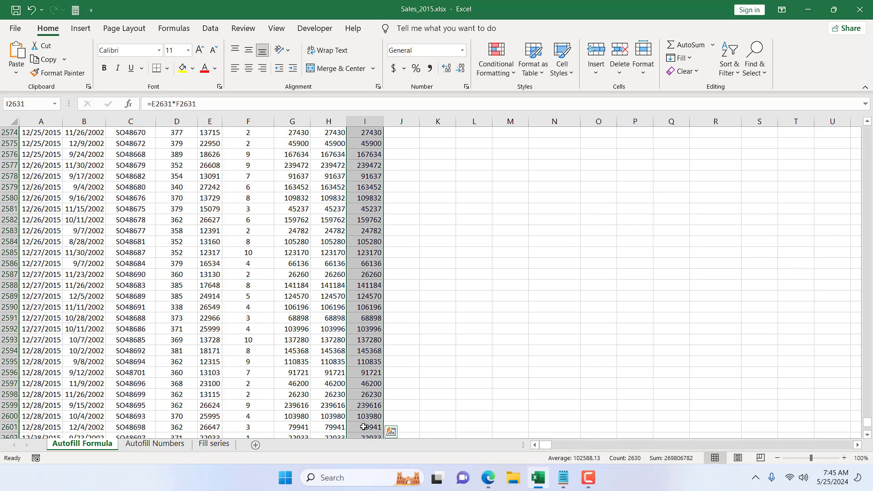
scroll(363, 427, "up", 20)
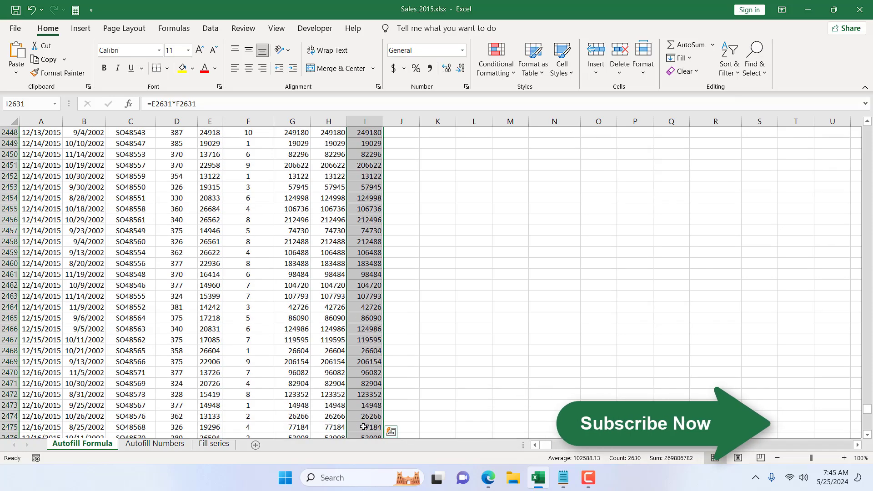
scroll(364, 427, "up", 20)
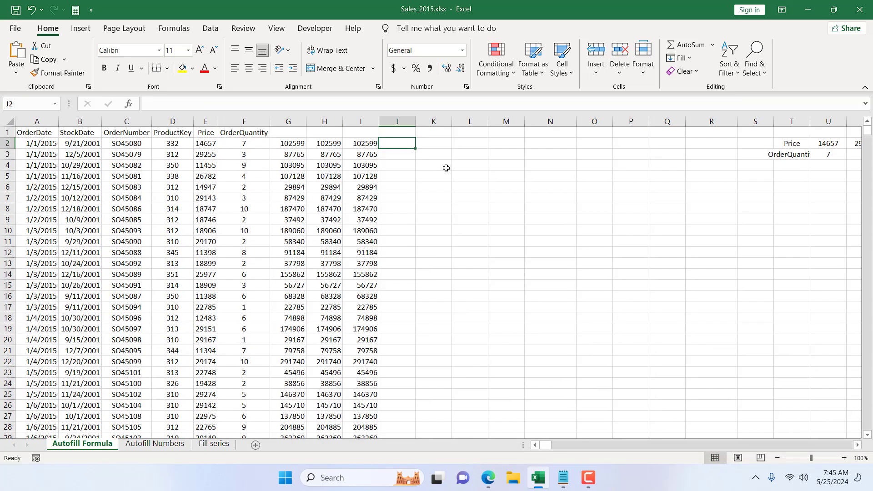
Step: Enter =E2*F2 in J2 and copy it
type("=")
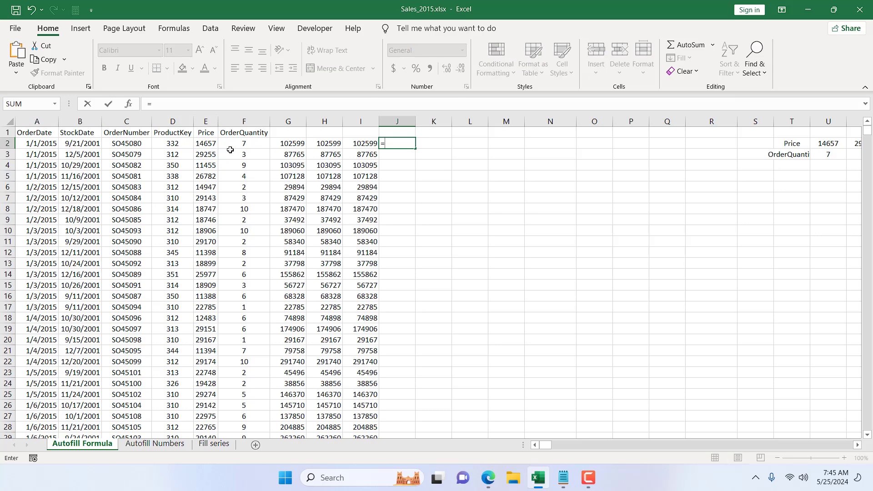
left_click(211, 144)
type("*")
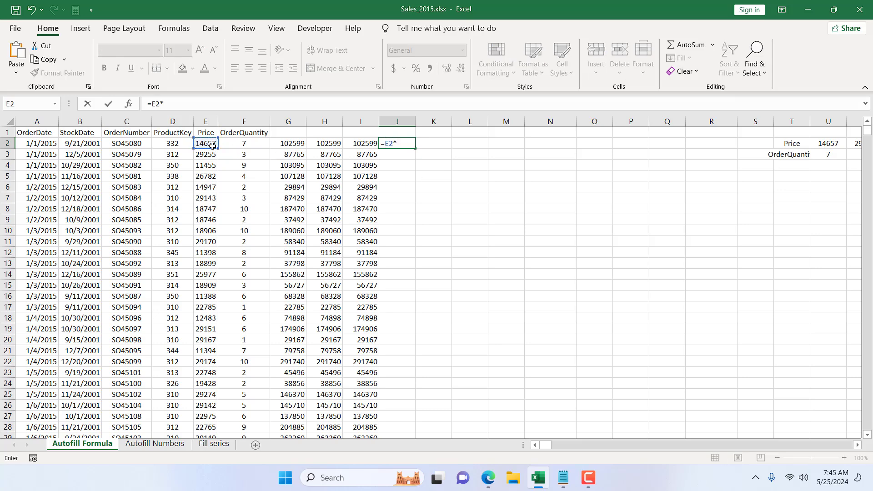
left_click(227, 145)
key("Return")
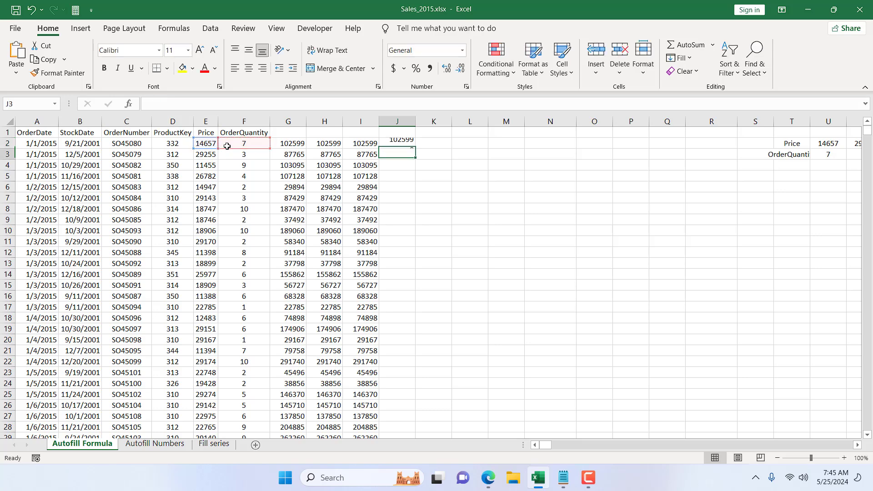
left_click(403, 143)
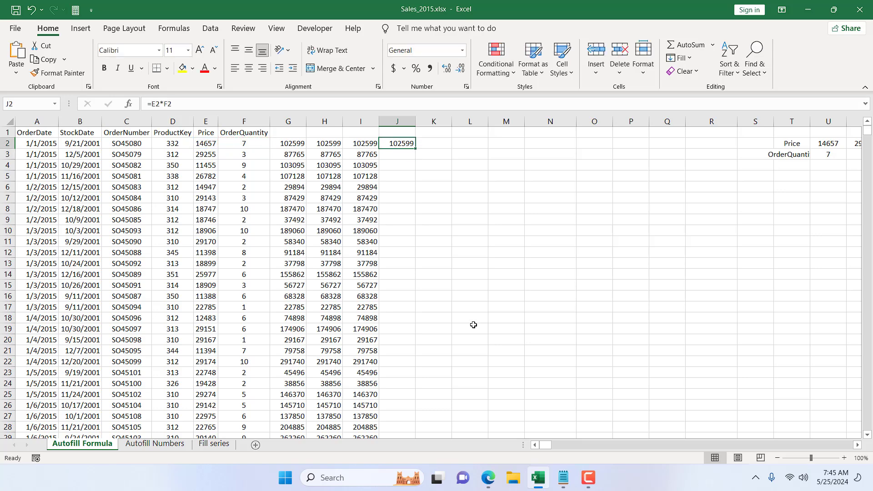
key("ctrl+c")
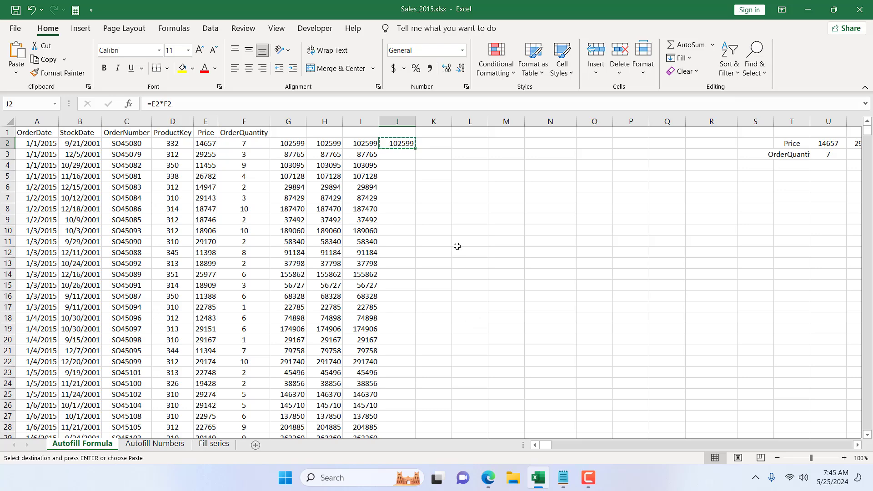
Step: Paste the J2 formula into J2:J2631
key("Left")
key("ctrl+Down")
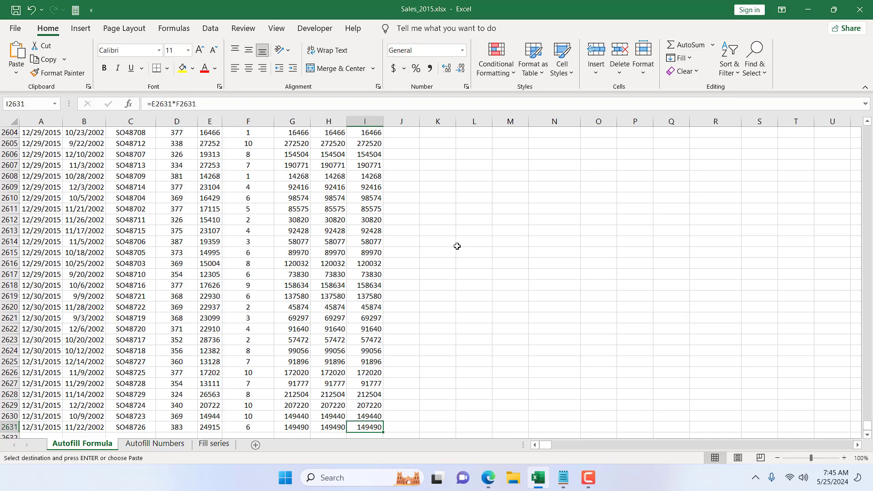
key("Right")
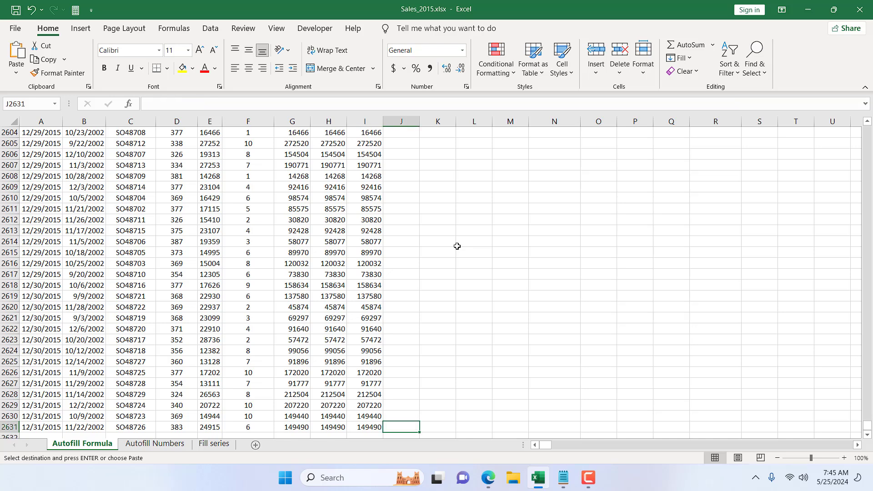
key("ctrl+shift+Up")
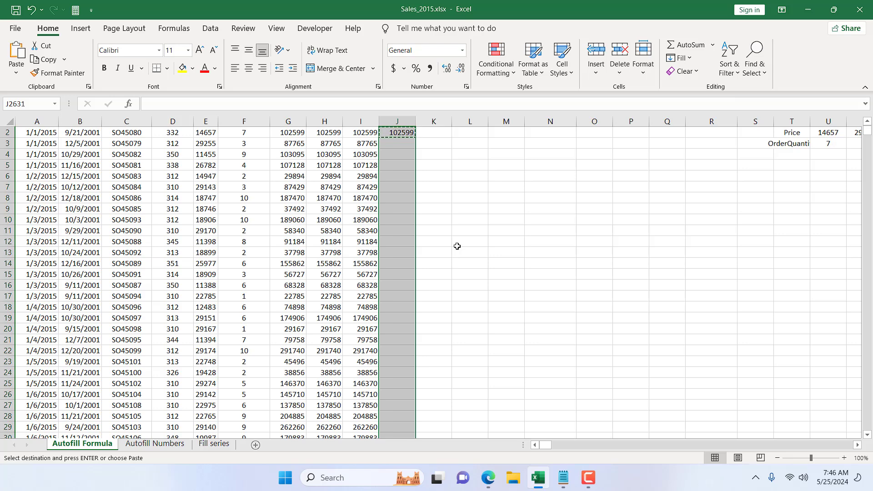
key("ctrl+v")
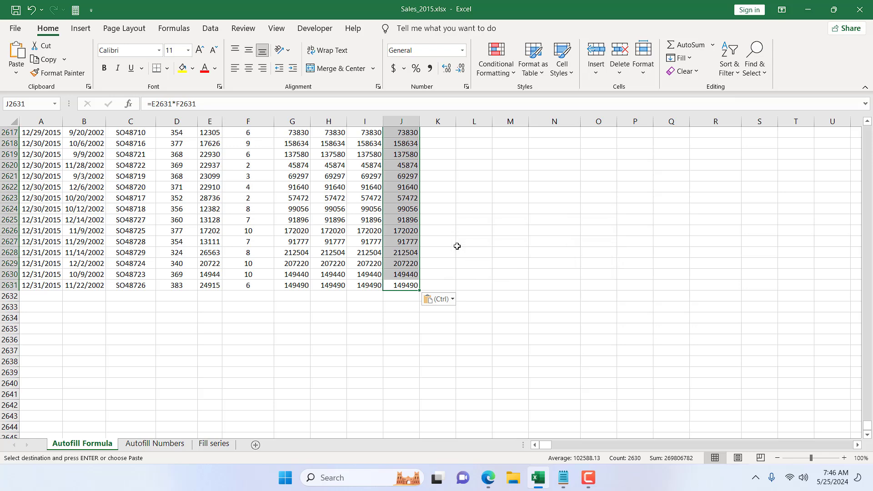
key("ctrl+Up")
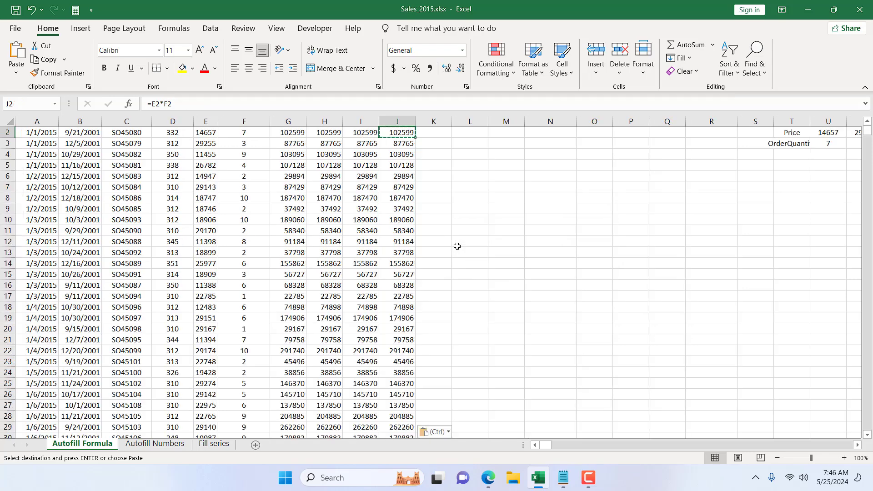
key("Right")
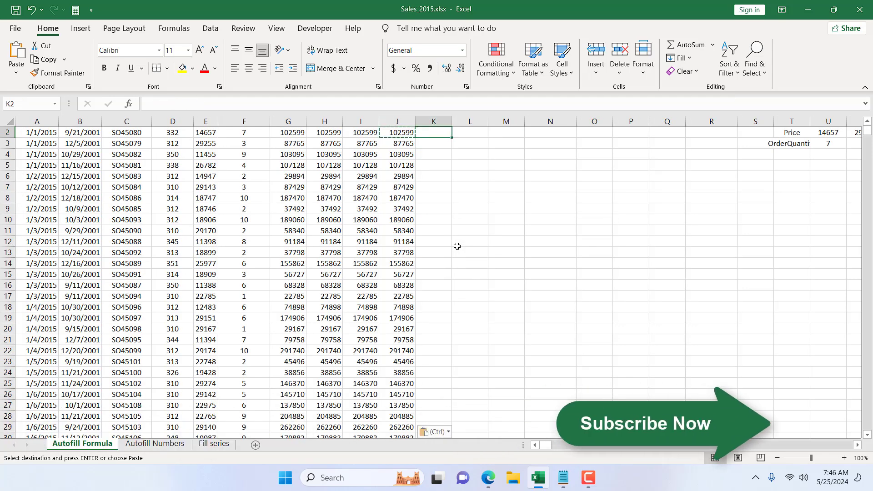
Step: Enter =E2*F2 in K2
type("=")
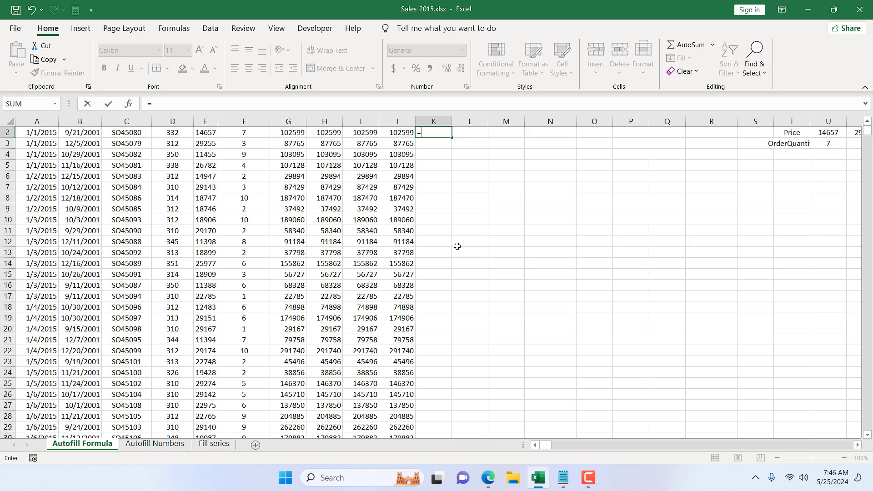
left_click(209, 132)
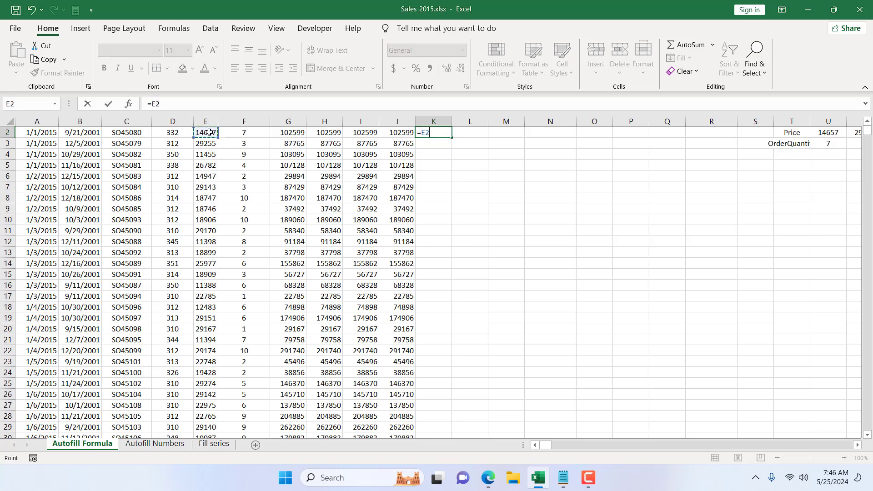
type("*")
left_click(249, 133)
key("Return")
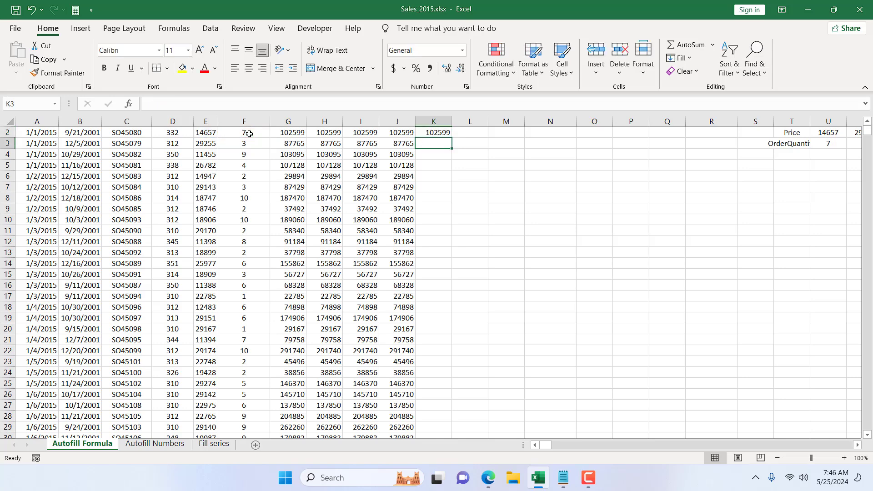
Step: Fill K2's formula down through K2631 with Ctrl+D
key("Up")
key("Left")
key("Down")
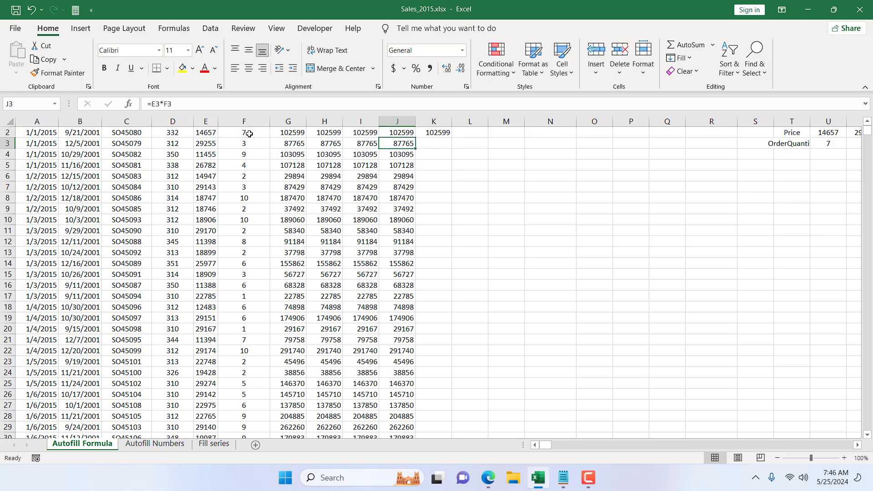
key("ctrl+Down")
key("Right")
key("ctrl+shift+Up")
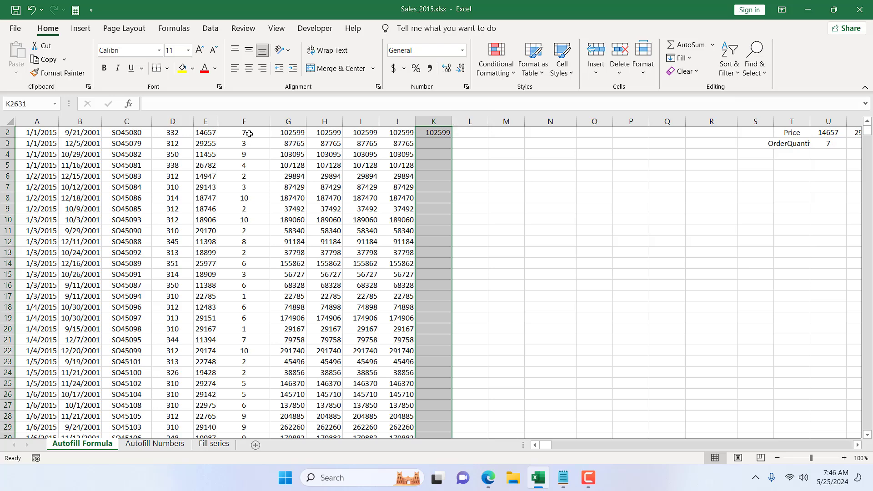
key("ctrl+d")
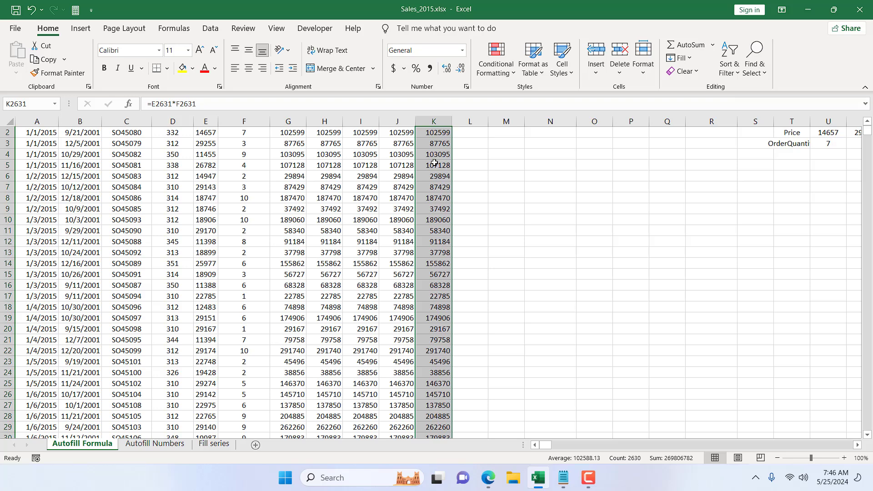
Step: Check the first and last formulas in column K and return to the top
key("Return")
key("shift+Return")
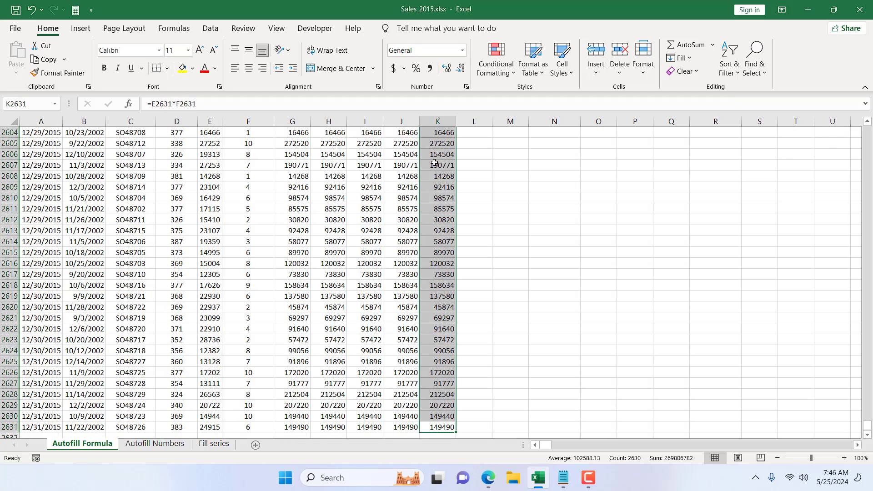
key("ctrl+Up")
key("Up")
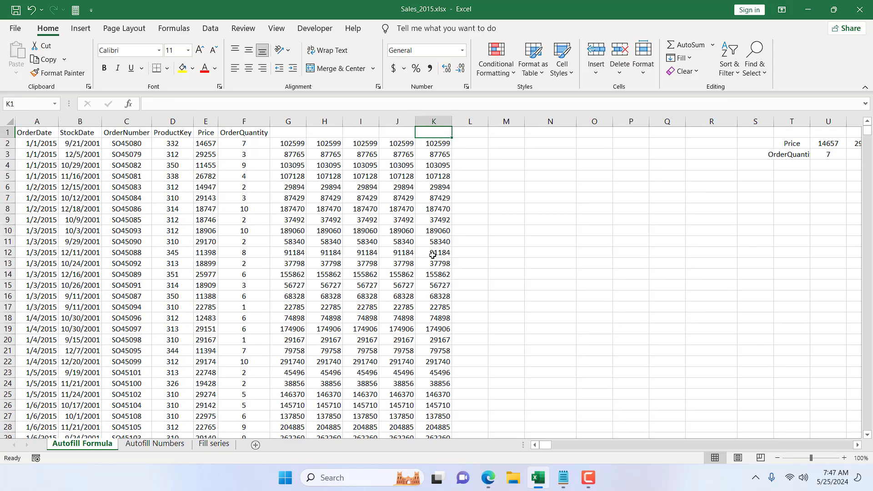
key("Down")
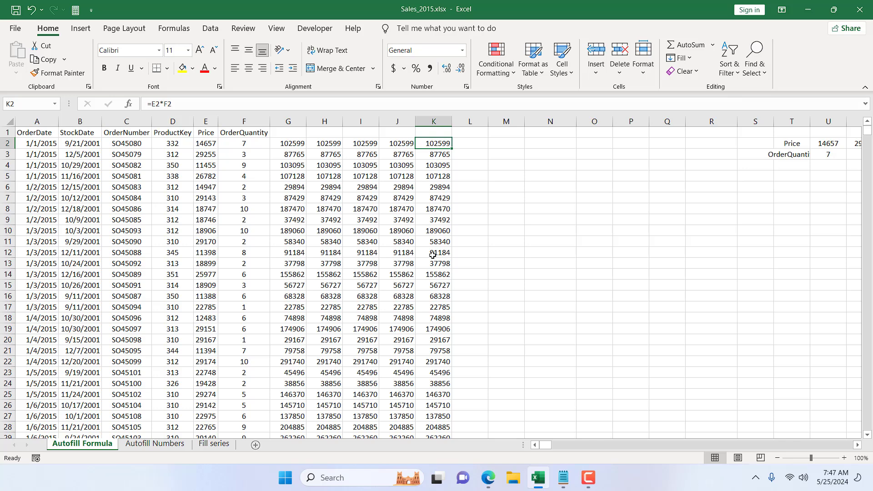
key("Down")
key("Right")
key("Right")
key("Right")
key("Right")
key("Right")
key("Right")
key("Right")
key("Right")
key("Right")
key("Right")
key("Right")
key("Right")
key("Right")
key("Right")
key("Right")
key("Right")
key("Right")
key("Right")
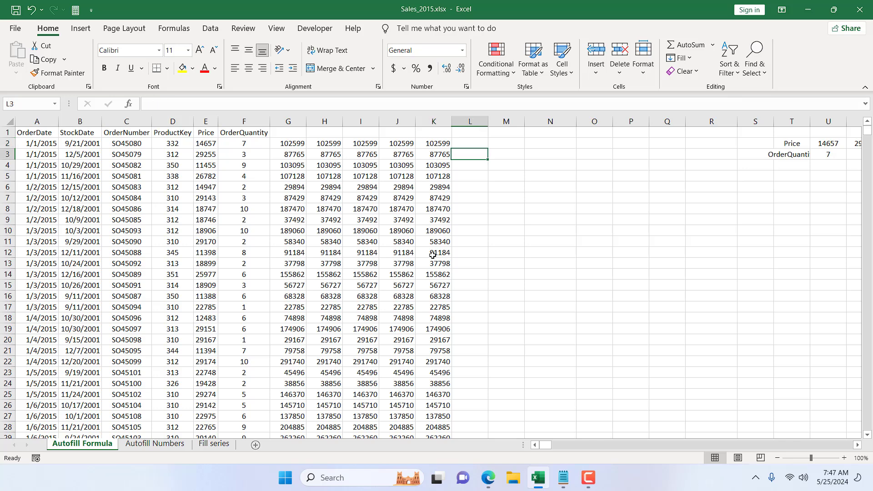
key("Right")
key("Right")
key("Right")
key("Right")
key("Right")
key("Right")
key("Right")
key("Right")
key("Right")
key("Right")
key("Right")
key("Right")
key("Right")
key("Right")
key("Right")
key("Right")
key("Right")
key("Right")
key("Right")
key("Right")
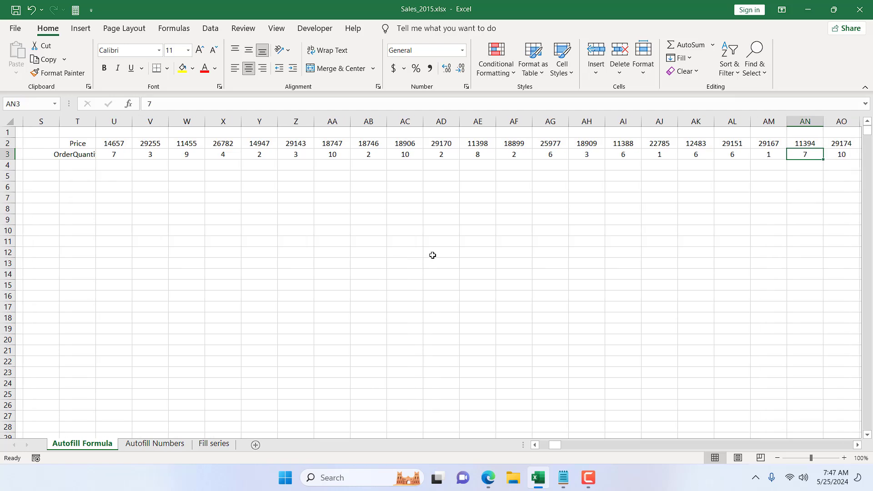
key("Right")
key("Right")
key("Right")
key("Right")
key("Right")
key("Right")
key("Right")
key("Right")
key("Right")
key("Right")
key("Right")
key("Right")
key("Right")
key("Right")
key("Right")
key("Right")
key("Right")
key("Right")
key("Right")
key("Right")
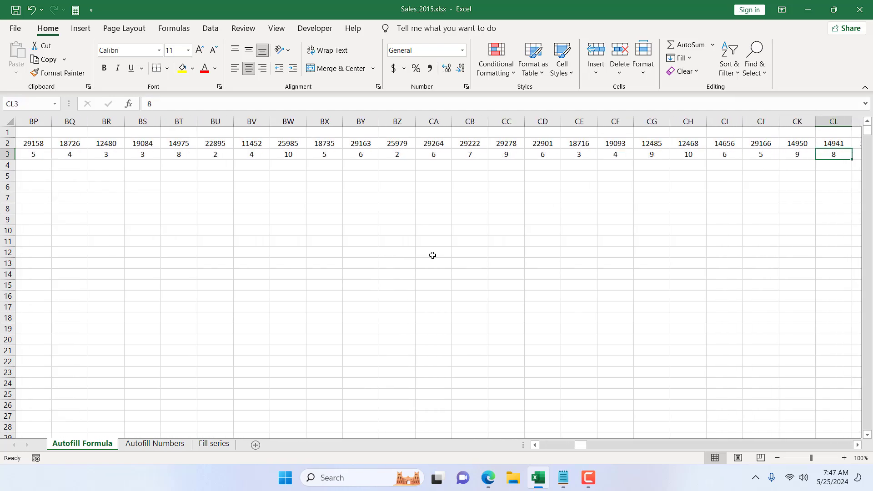
key("Left")
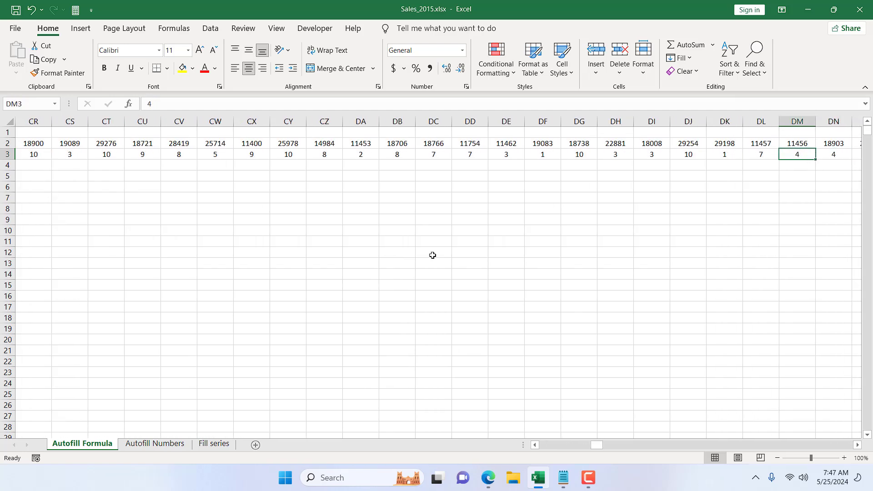
key("Right")
key("Right")
key("Right")
key("Right")
key("Right")
key("Right")
key("Right")
key("Right")
key("Right")
key("Right")
key("Right")
key("Right")
key("Right")
key("Right")
key("Right")
key("Right")
key("Right")
key("Right")
key("Right")
key("Right")
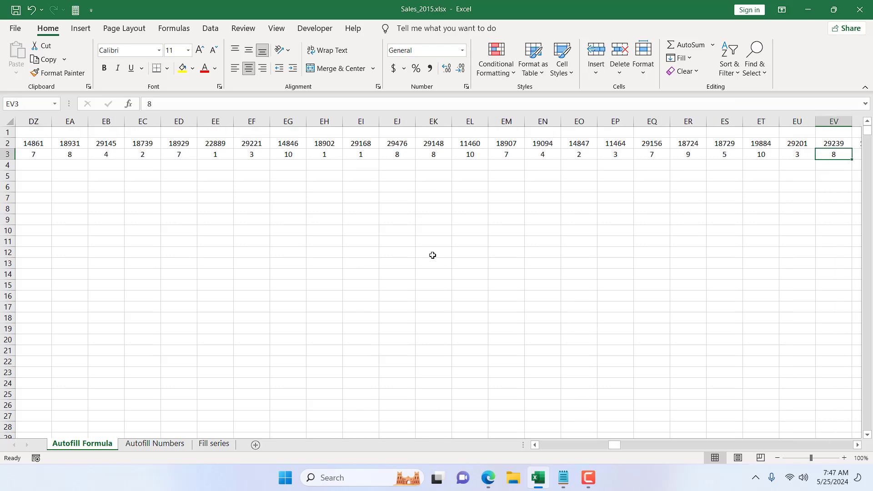
key("ctrl+Left")
key("Left")
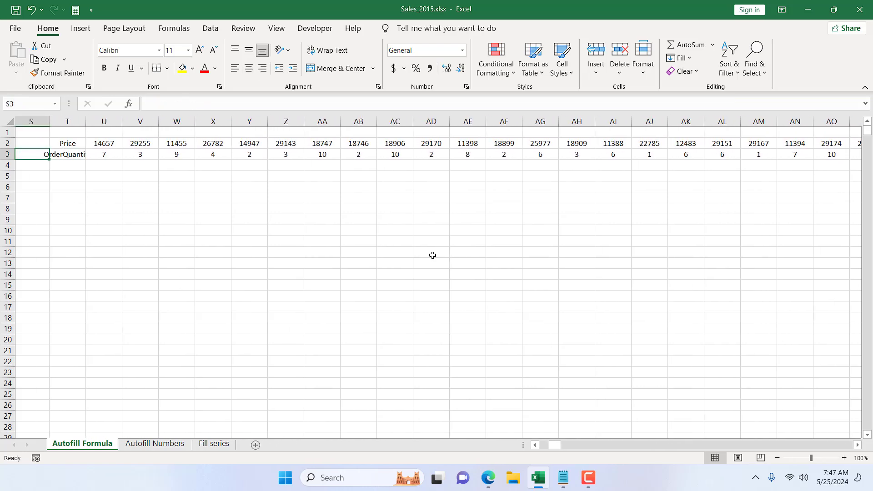
key("Down")
key("Right")
key("Right")
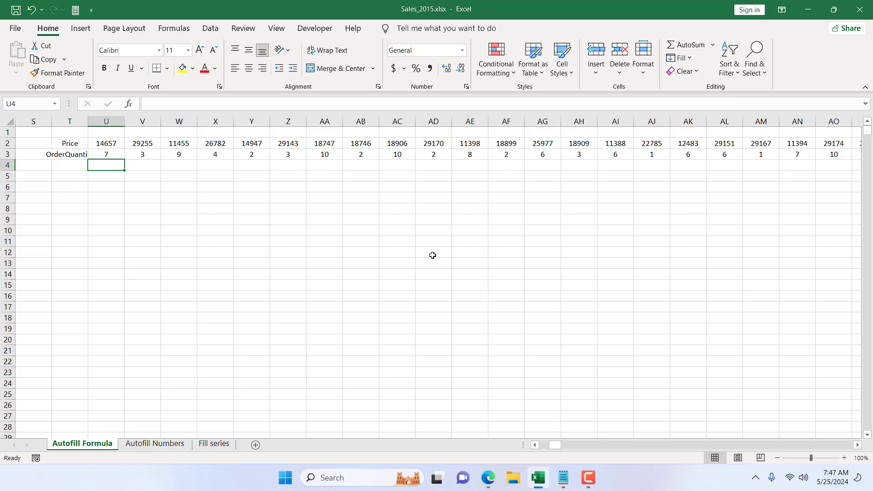
Step: Enter the formula =U2*U3 in U4
type("=")
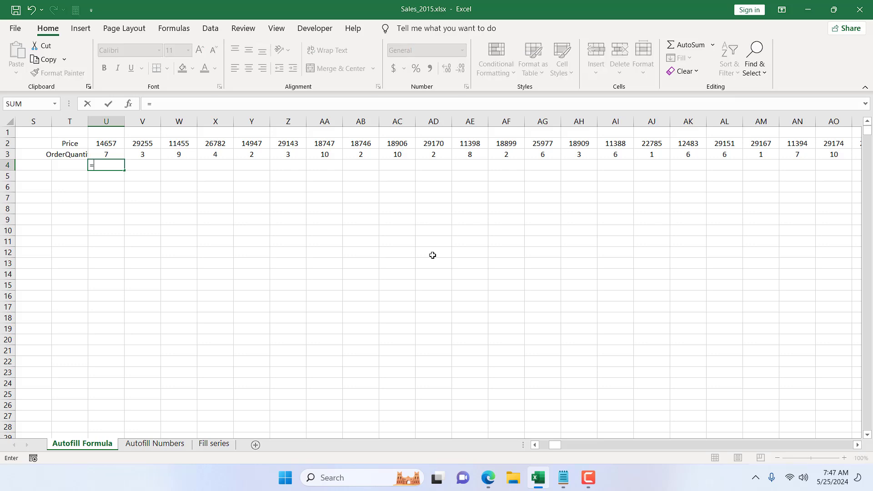
left_click(103, 145)
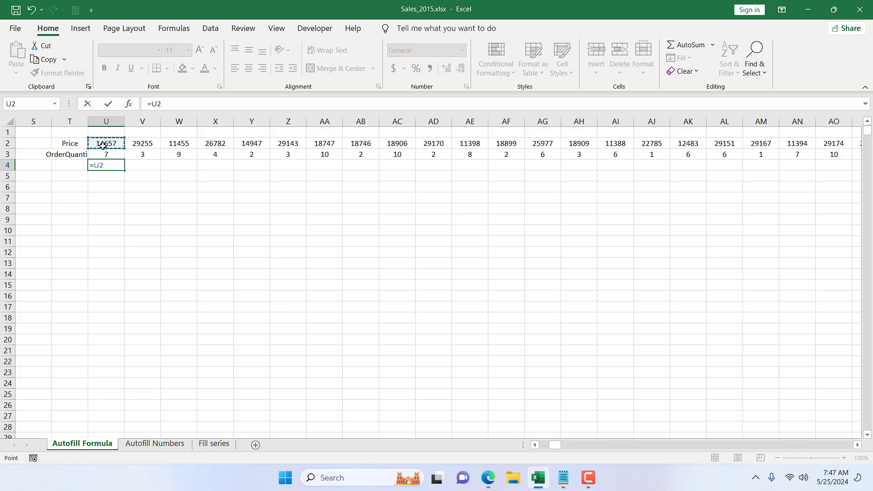
type("*")
left_click(105, 153)
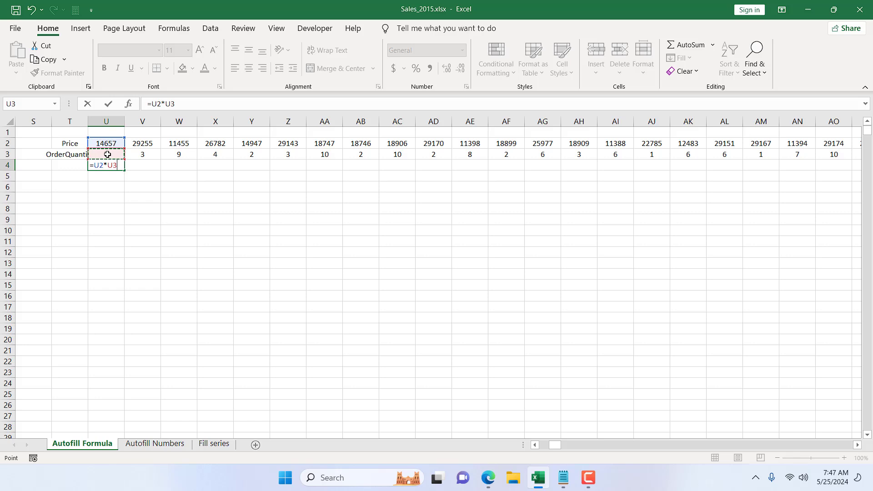
key("Return")
Step: Fill U4's formula across to VG4, undoing a partial fill to AJ4
left_click(110, 167)
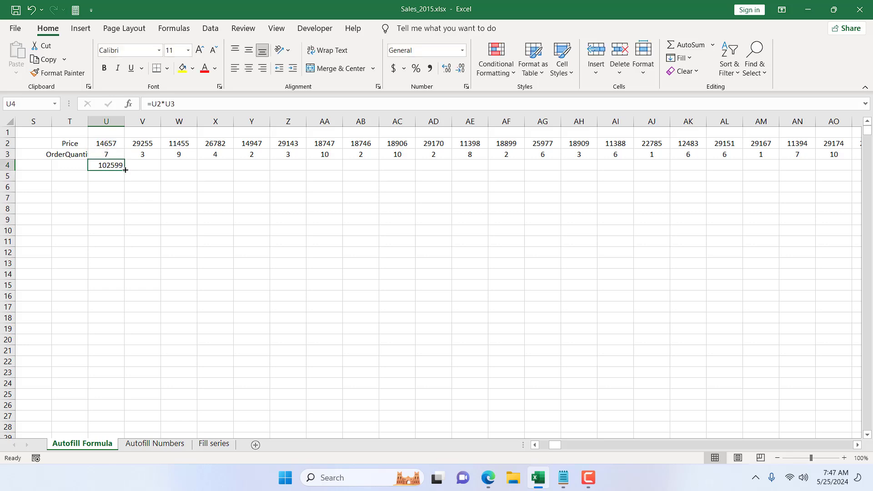
left_click_drag(125, 169, 687, 165)
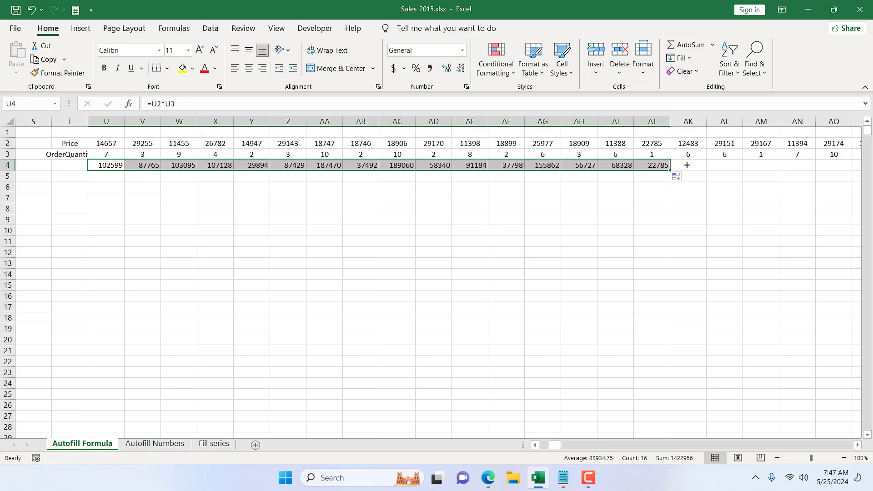
key("ctrl+z")
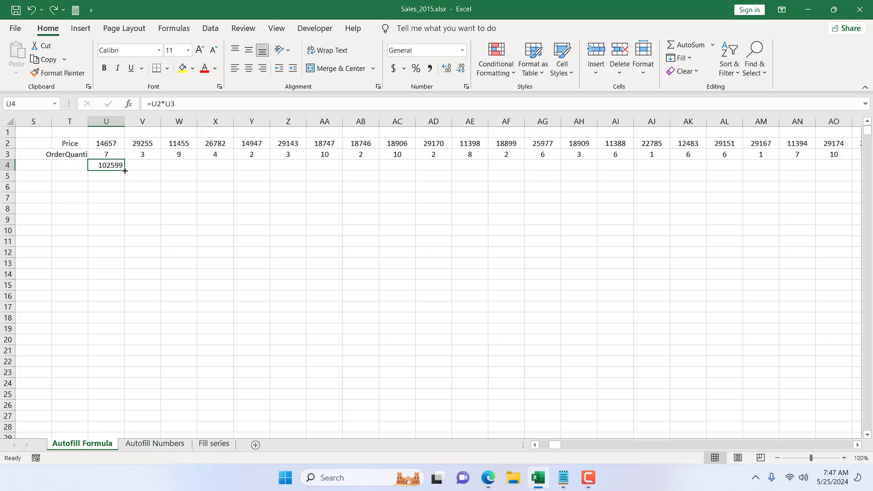
left_click_drag(125, 171, 727, 182)
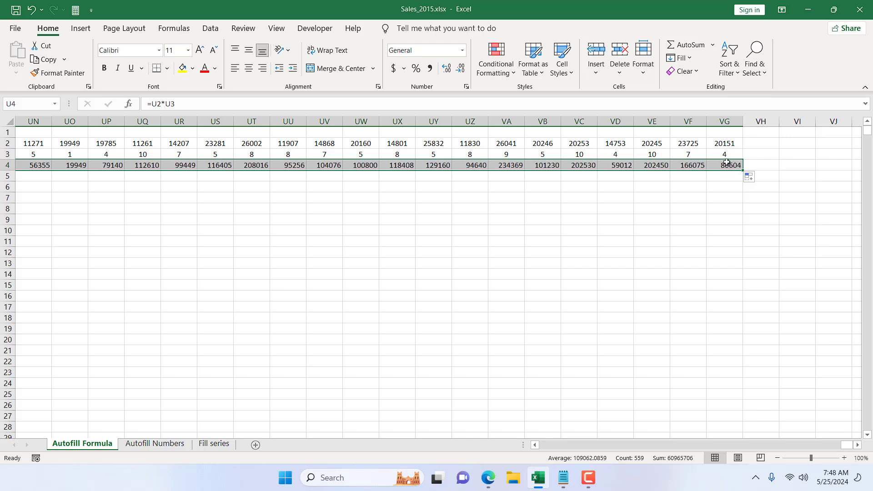
key("Down")
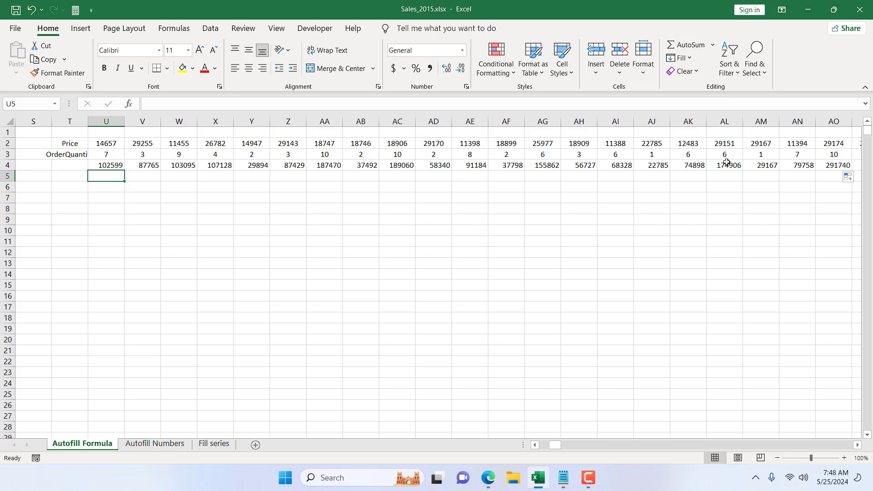
Step: Enter =U2*U3 in U5 and copy it
type("=")
left_click(114, 145)
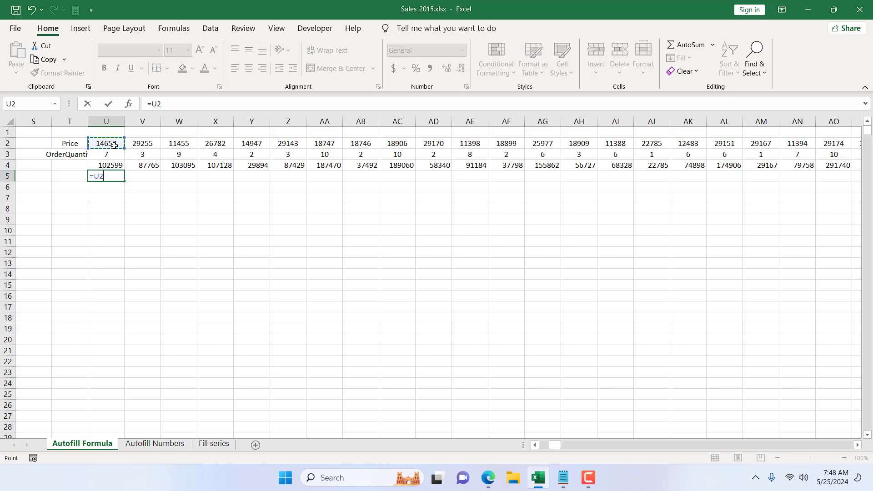
type("*")
left_click(119, 156)
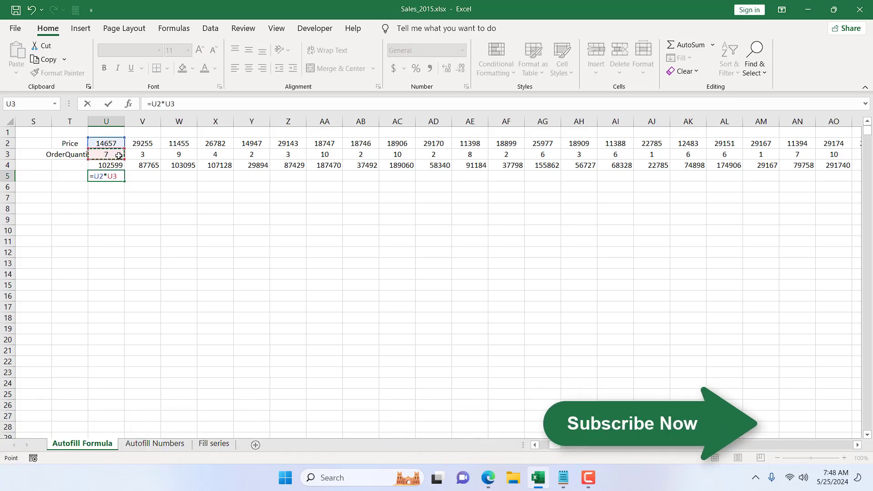
key("Return")
key("Up")
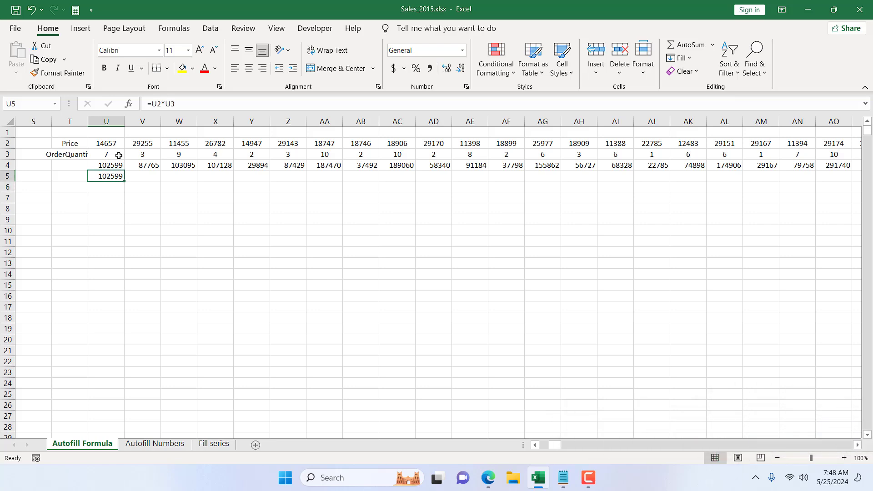
key("ctrl+c")
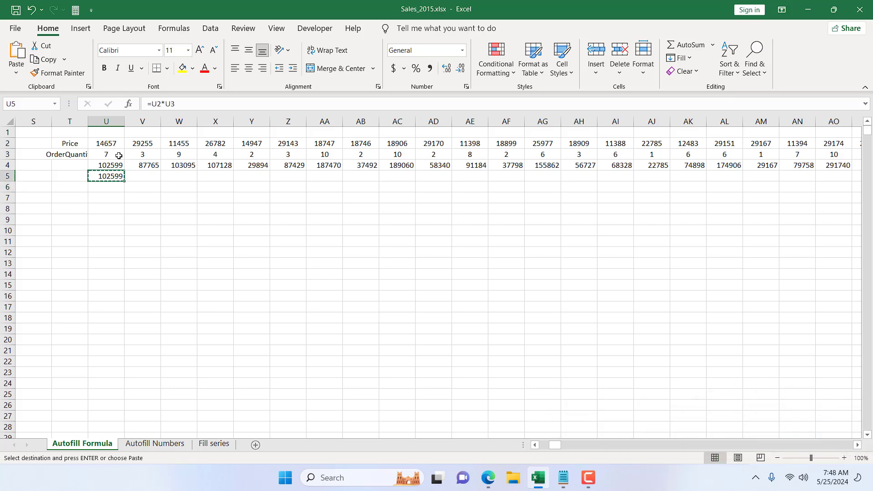
Step: Paste the U5 formula across U5:VG5 and check the result in VG5
key("Up")
key("ctrl+Right")
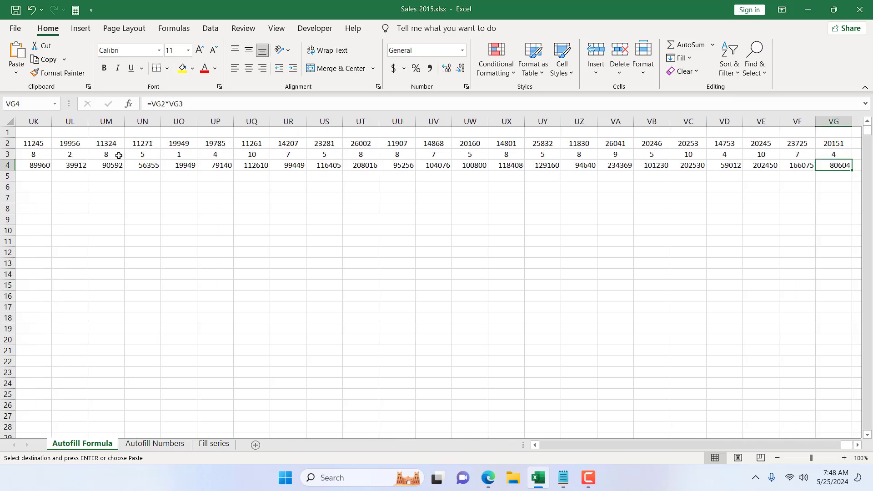
key("Down")
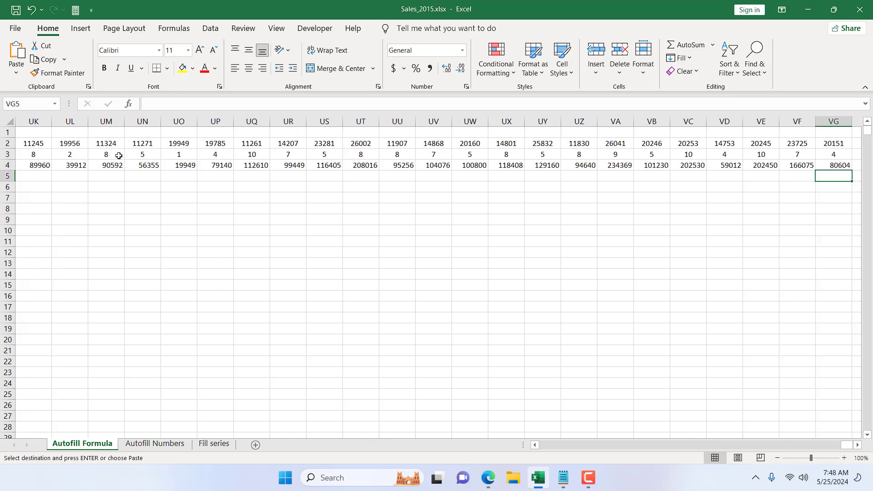
key("ctrl+shift+Left")
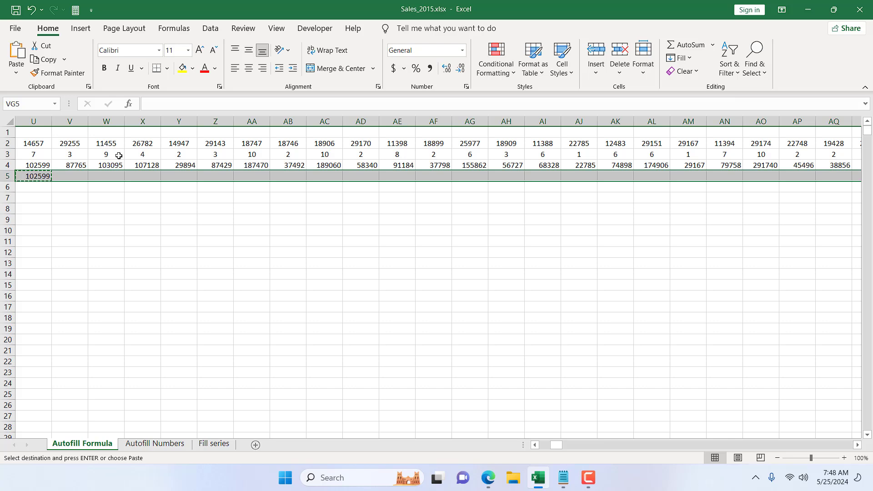
key("ctrl+v")
key("ctrl")
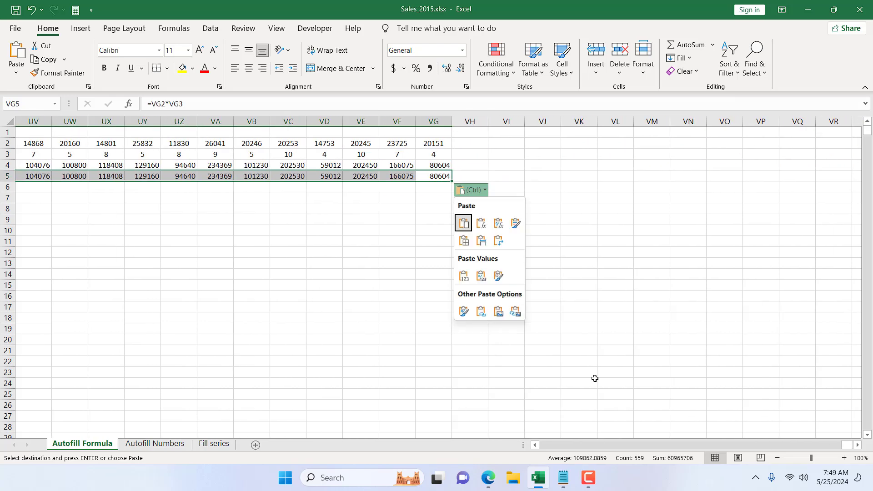
key("Escape")
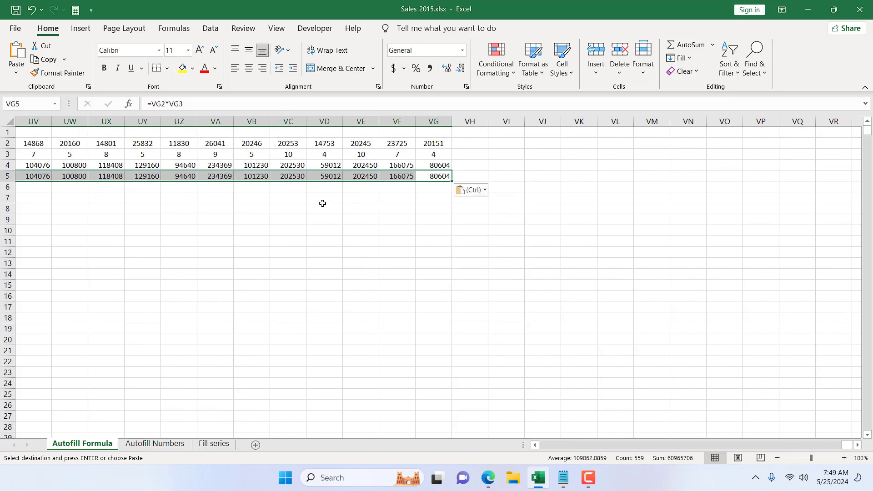
left_click(378, 186)
left_click(434, 178)
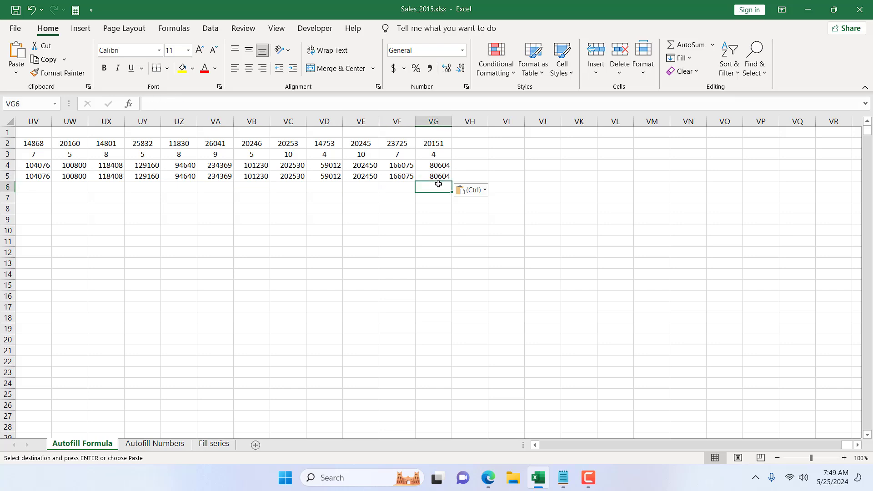
Step: Enter =U2*U3 in U6
key("ctrl+z")
left_click(437, 184)
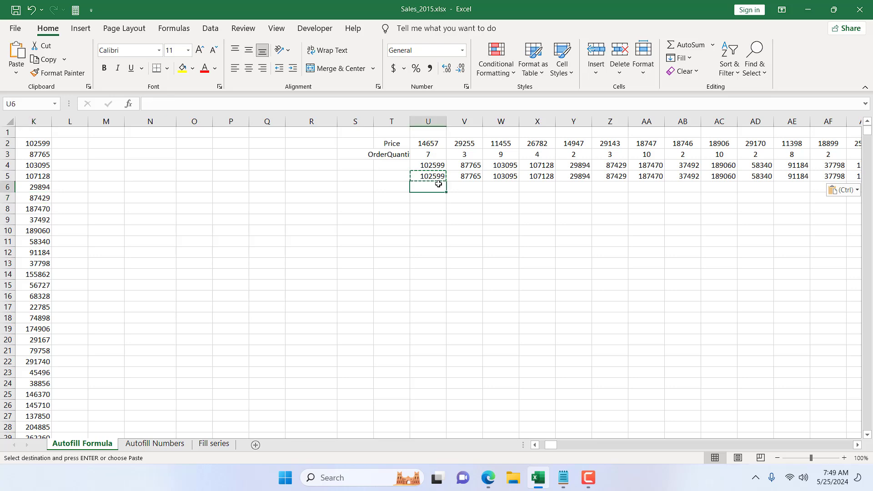
type("=")
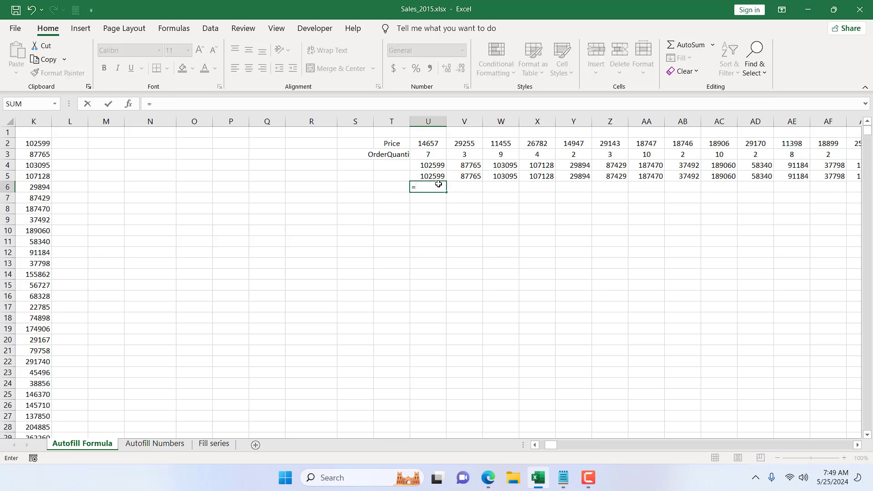
left_click(422, 141)
type("*")
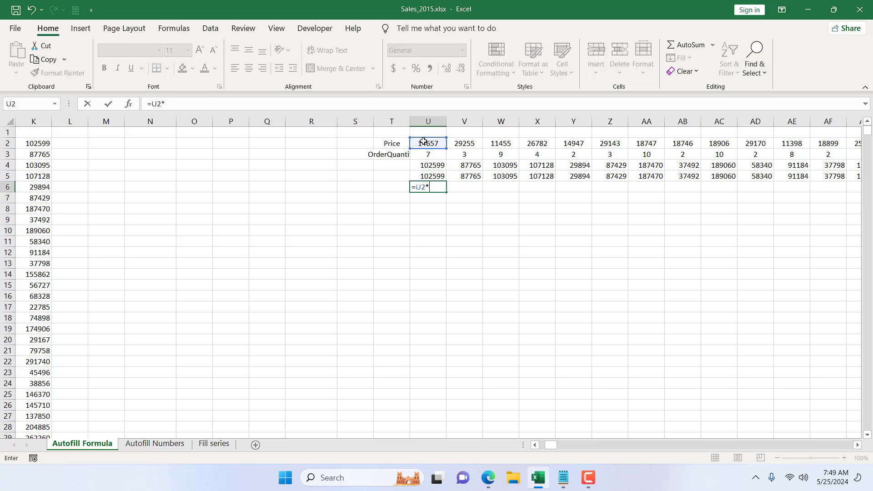
left_click(429, 155)
key("ctrl+Return")
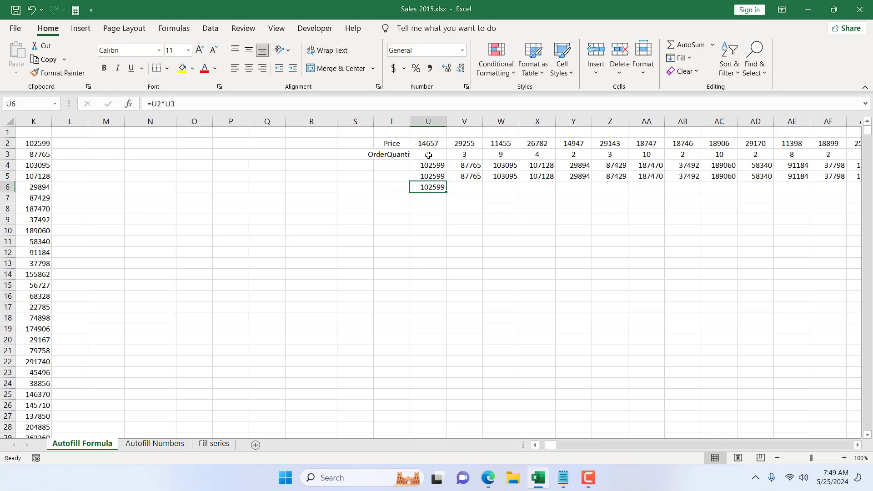
Step: Select U6:VG6 and fill the formula right with Ctrl+R
key("Up")
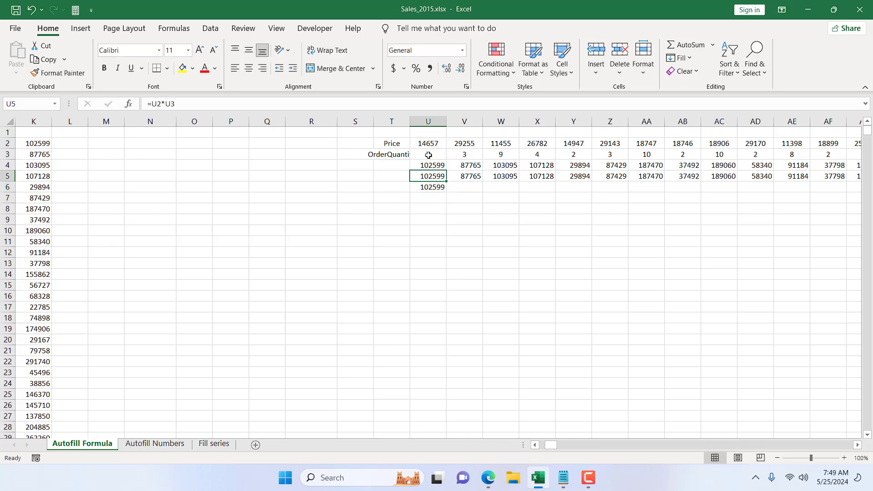
key("ctrl+Right")
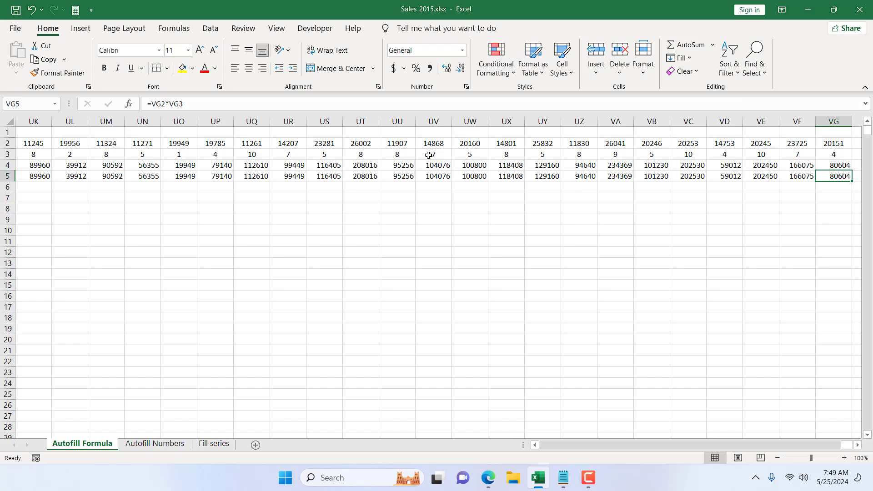
key("Down")
key("ctrl+shift+Left")
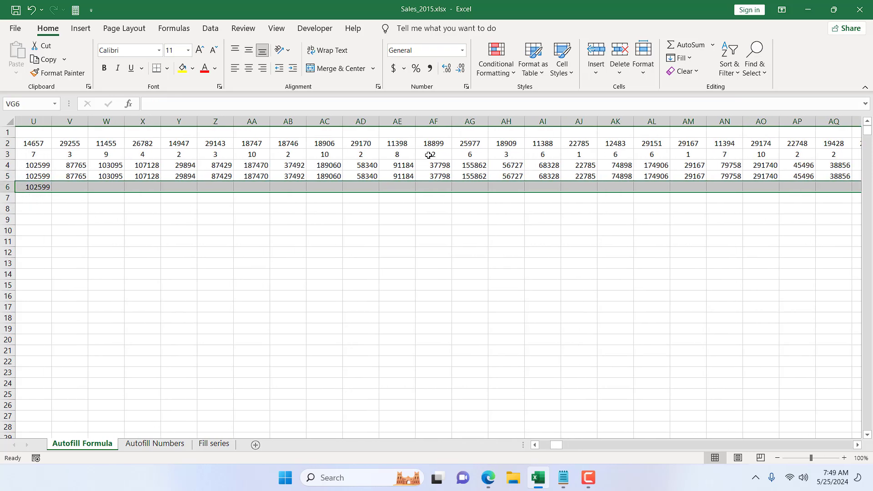
key("ctrl+r")
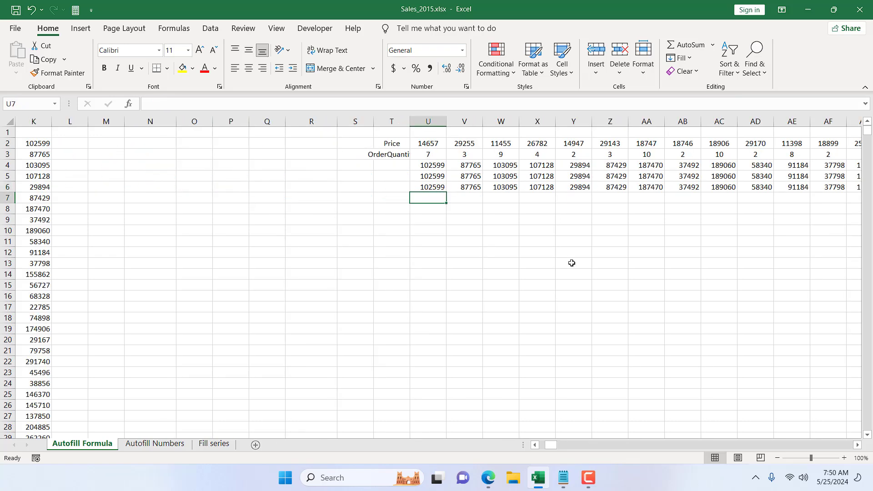
key("shift+Right")
key("shift+Right")
key("shift+Right")
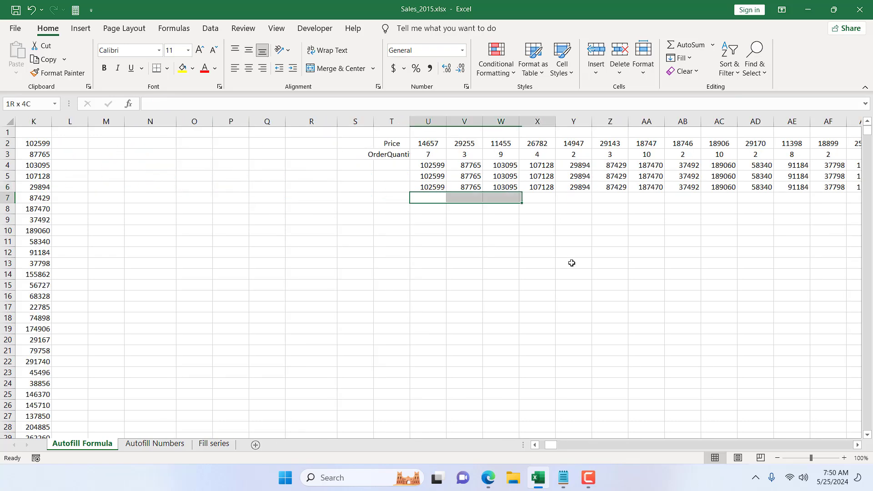
Step: Fill U7:VG7 with the Price × OrderQuantity formula =U2*U3 in one entry
key("shift+Right")
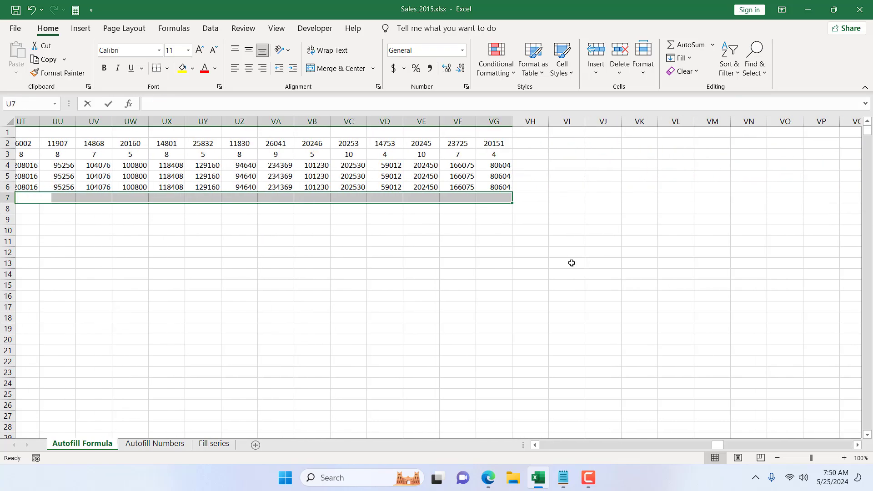
type("=")
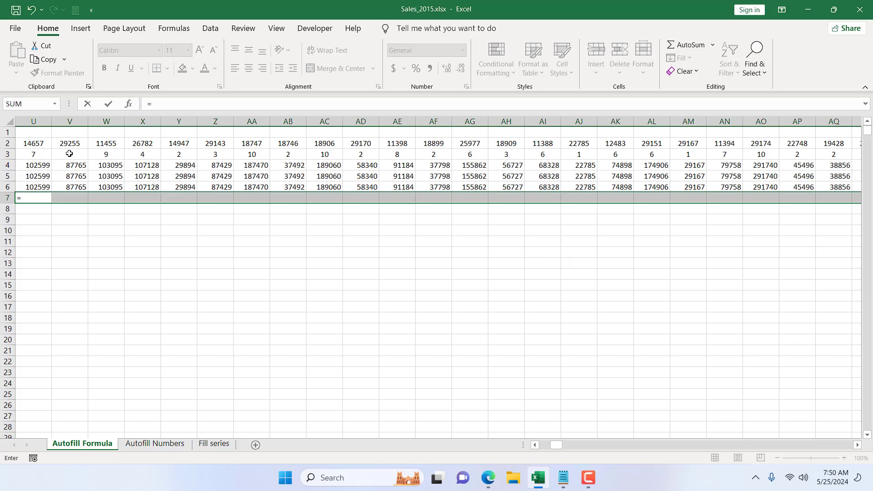
left_click(42, 146)
type("*")
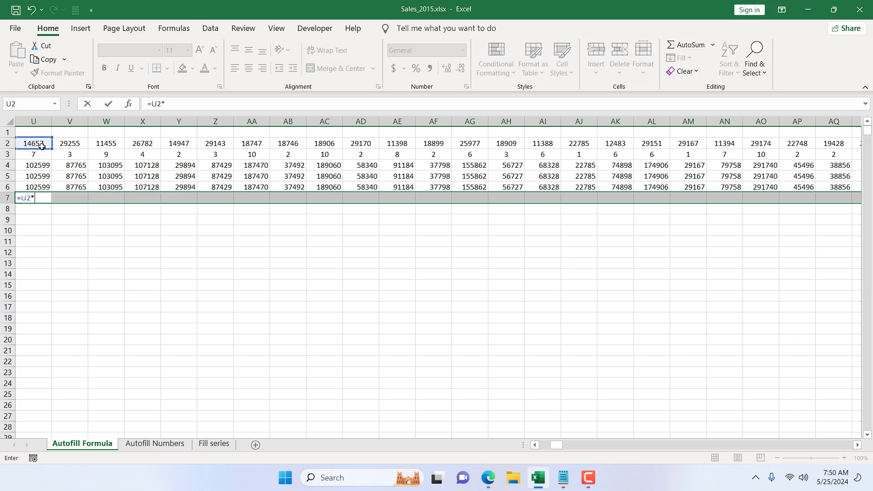
left_click(43, 156)
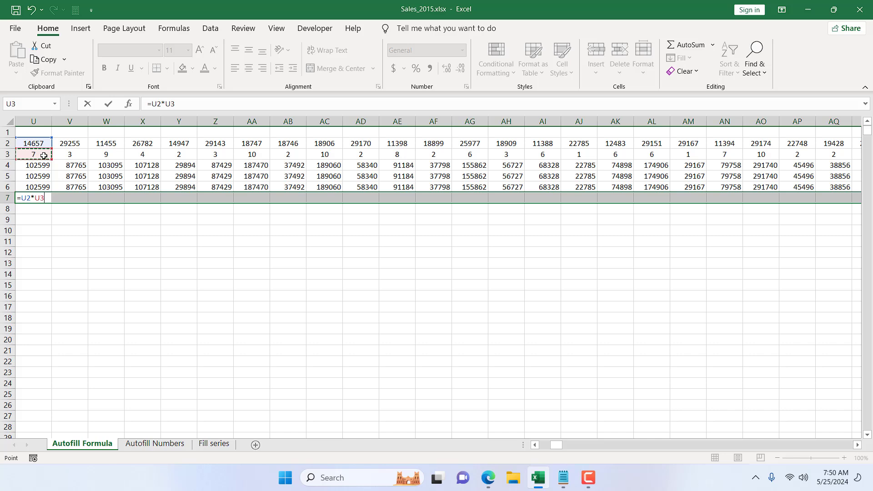
key("ctrl+Return")
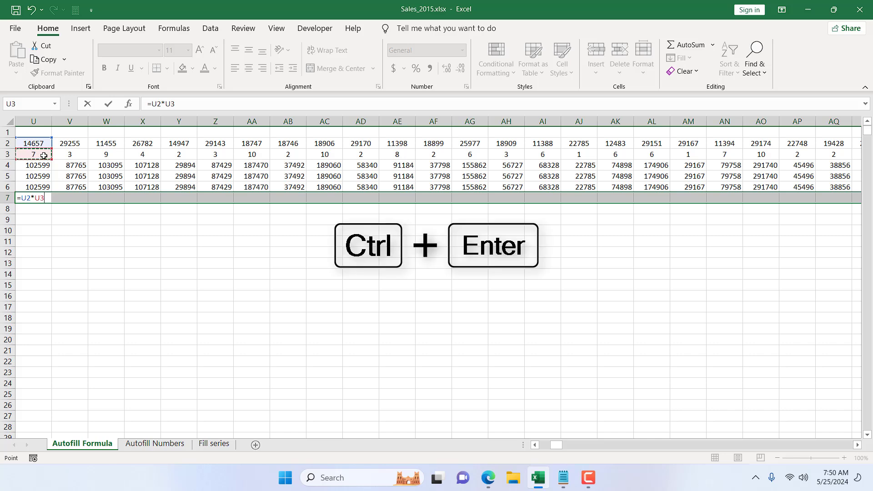
key("ctrl+q")
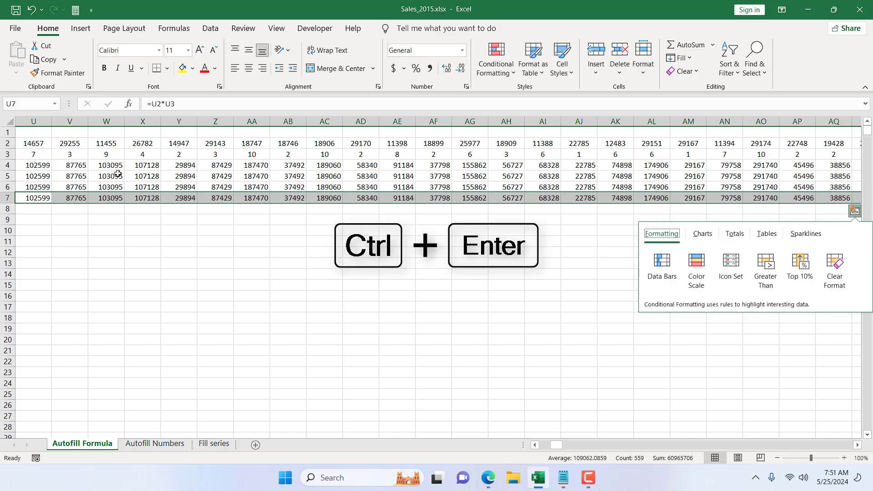
left_click(252, 296)
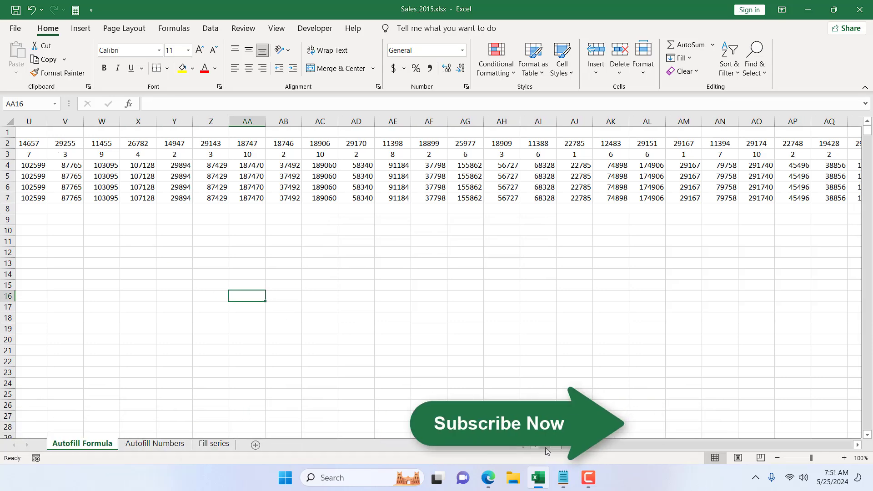
left_click_drag(556, 445, 535, 448)
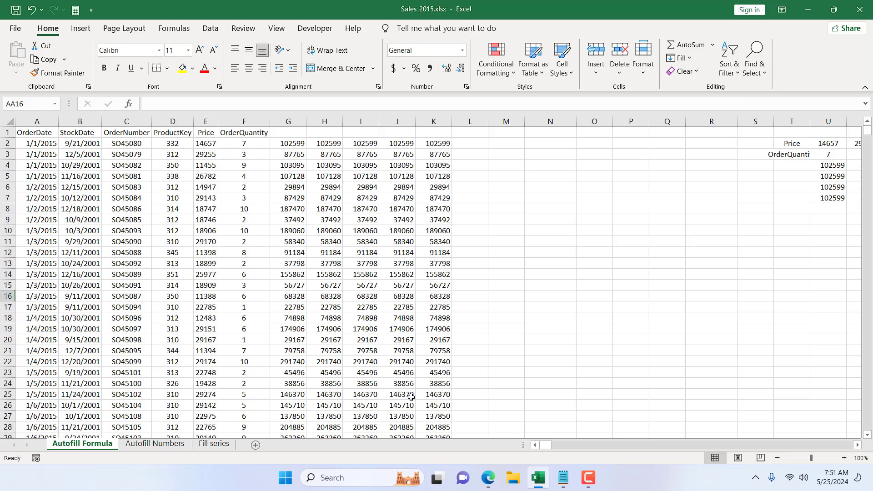
left_click_drag(545, 446, 555, 448)
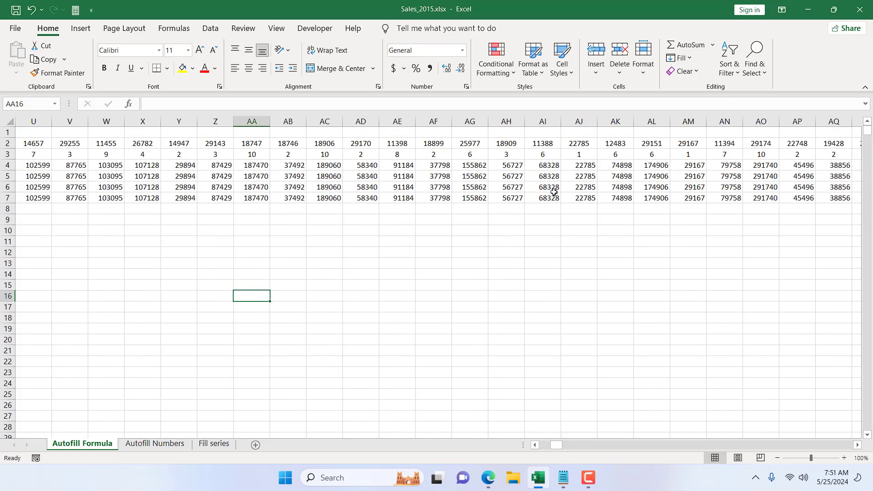